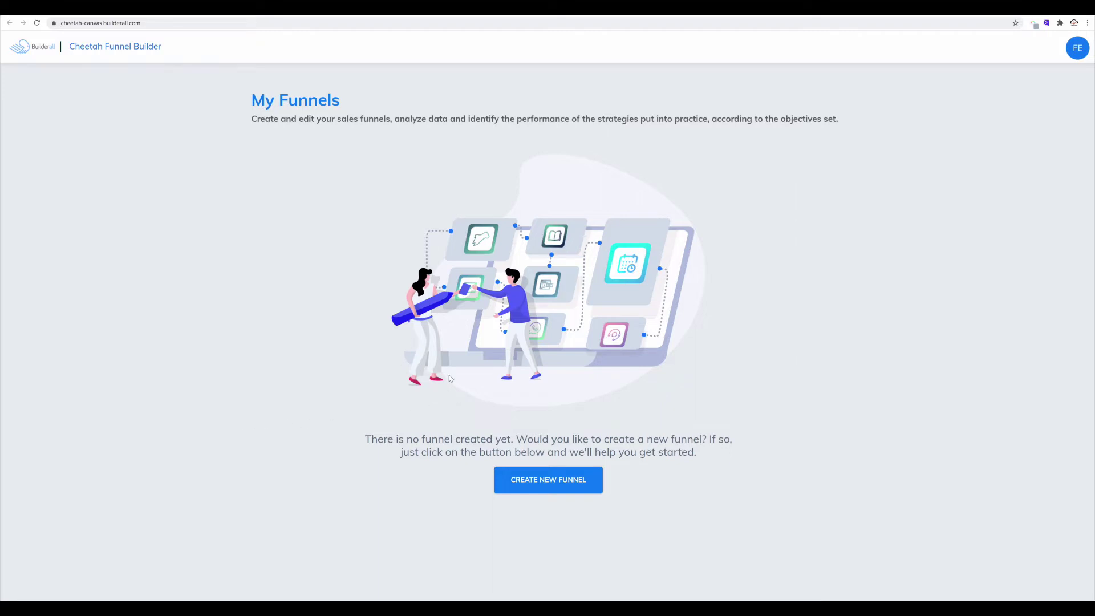
Step: Create a new funnel titled "First Funnel" with the Blank Theme Funnel theme and dismiss the welcome tour
click(548, 480)
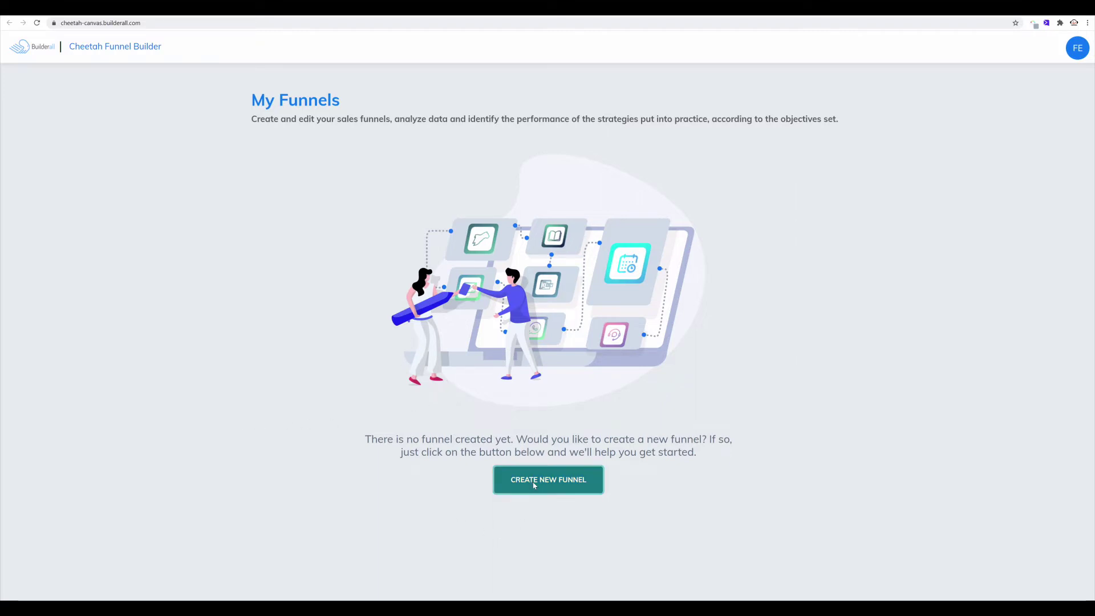
click(477, 263)
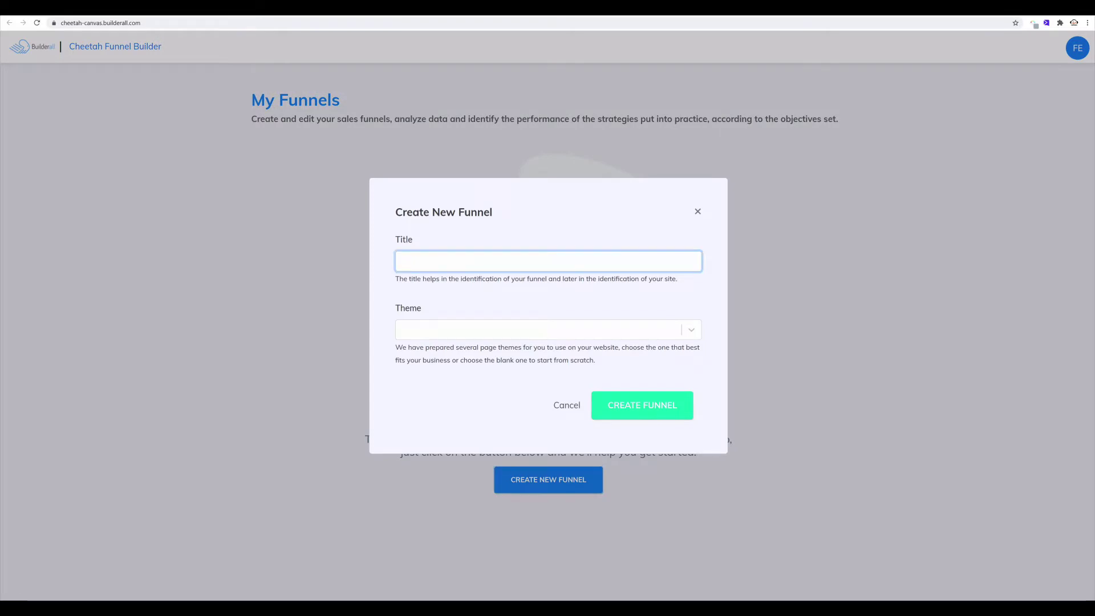
text(First Funnel)
click(696, 333)
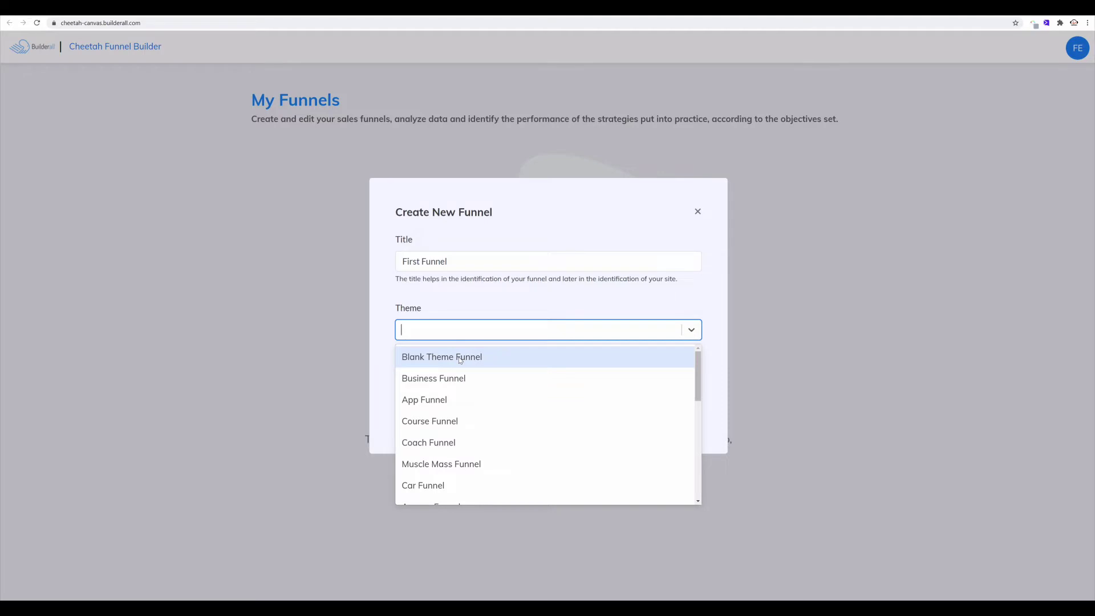
scroll(448, 377, down, 3)
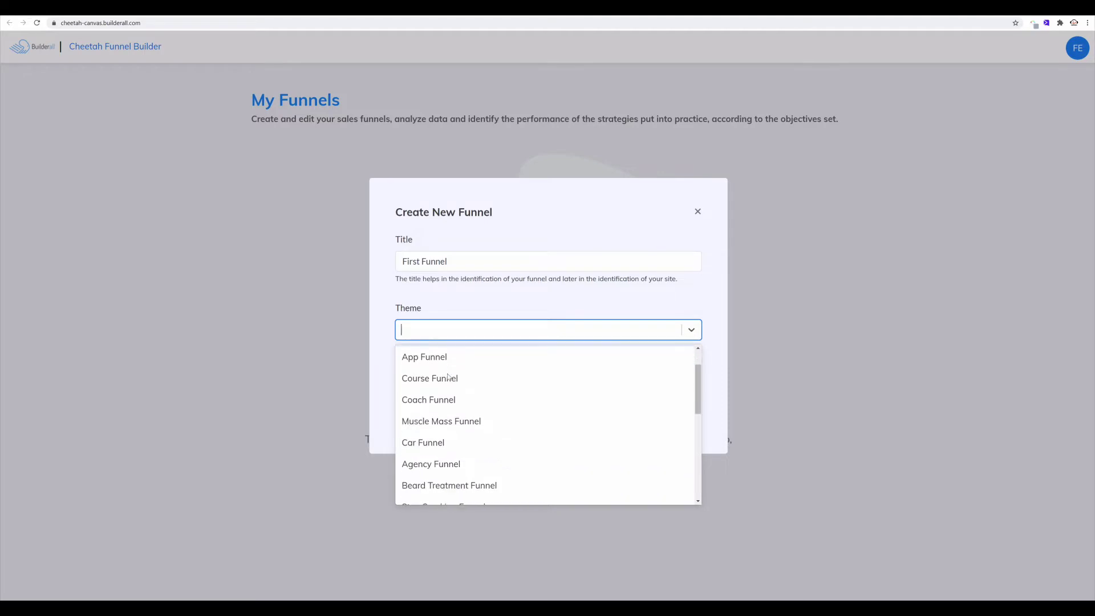
scroll(449, 377, down, 5)
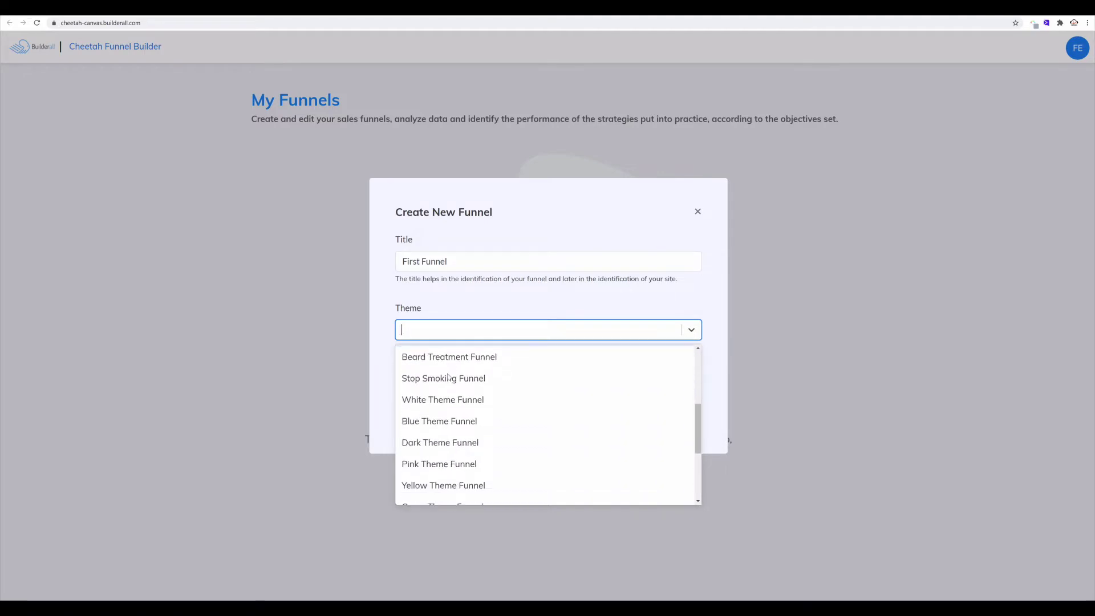
scroll(448, 377, down, 5)
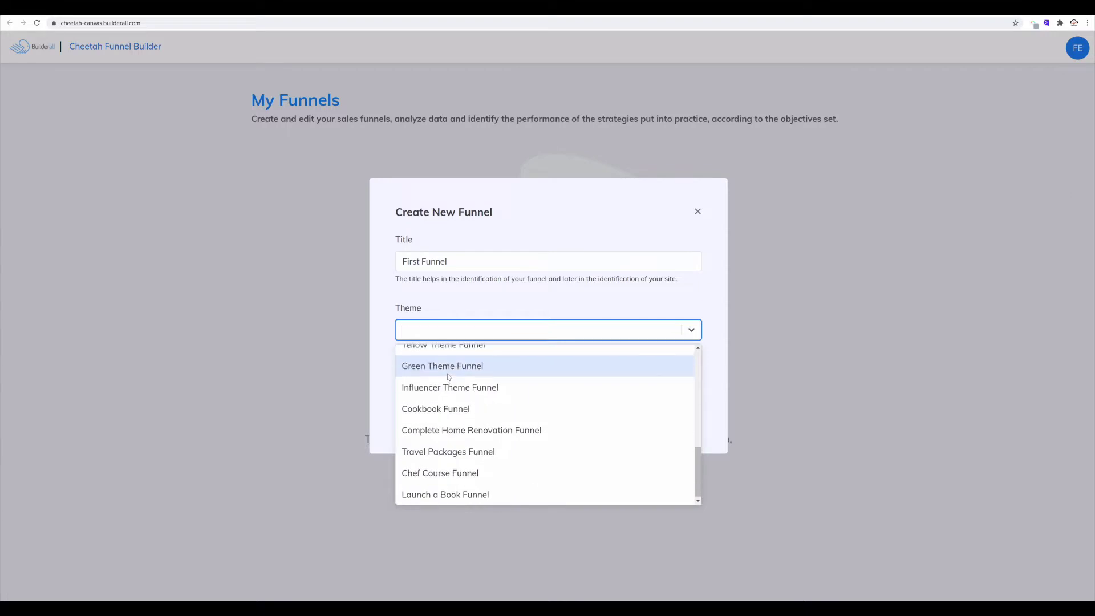
scroll(448, 377, up, 5)
scroll(449, 377, up, 10)
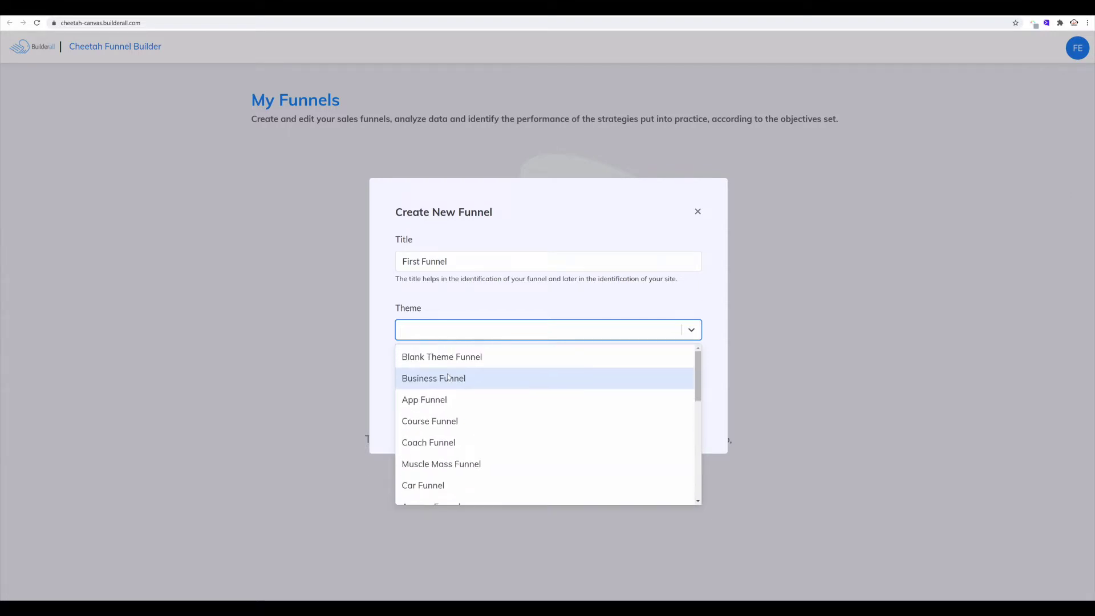
click(450, 357)
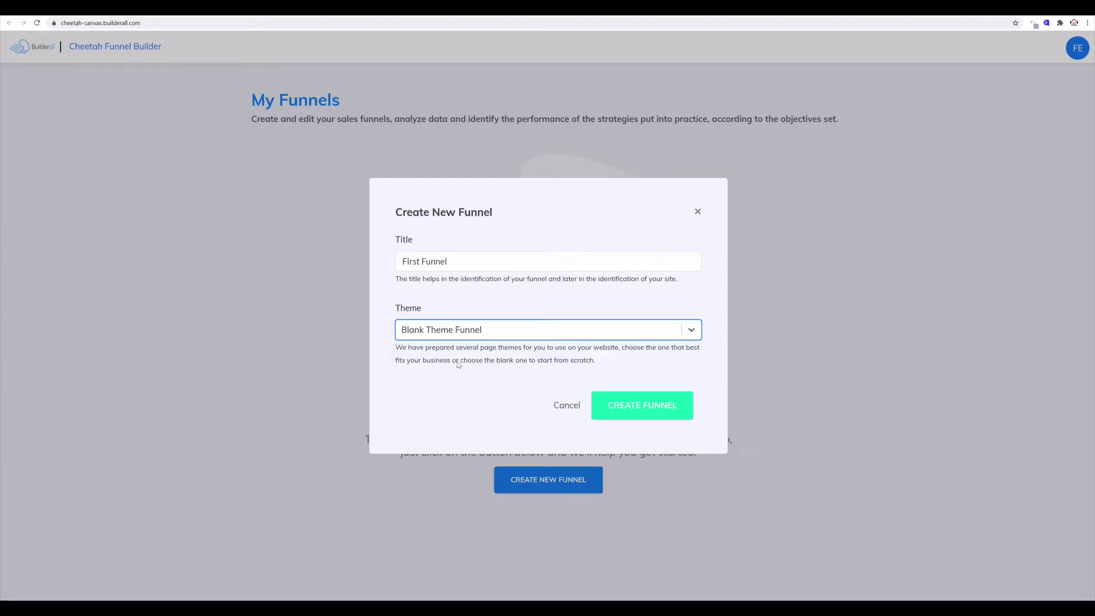
click(656, 409)
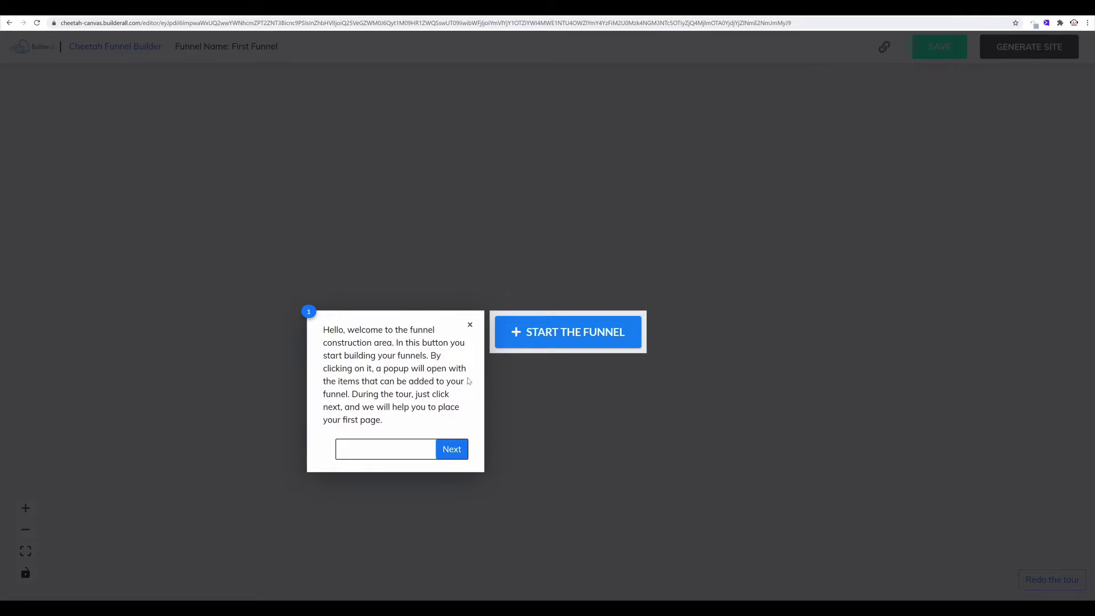
click(470, 325)
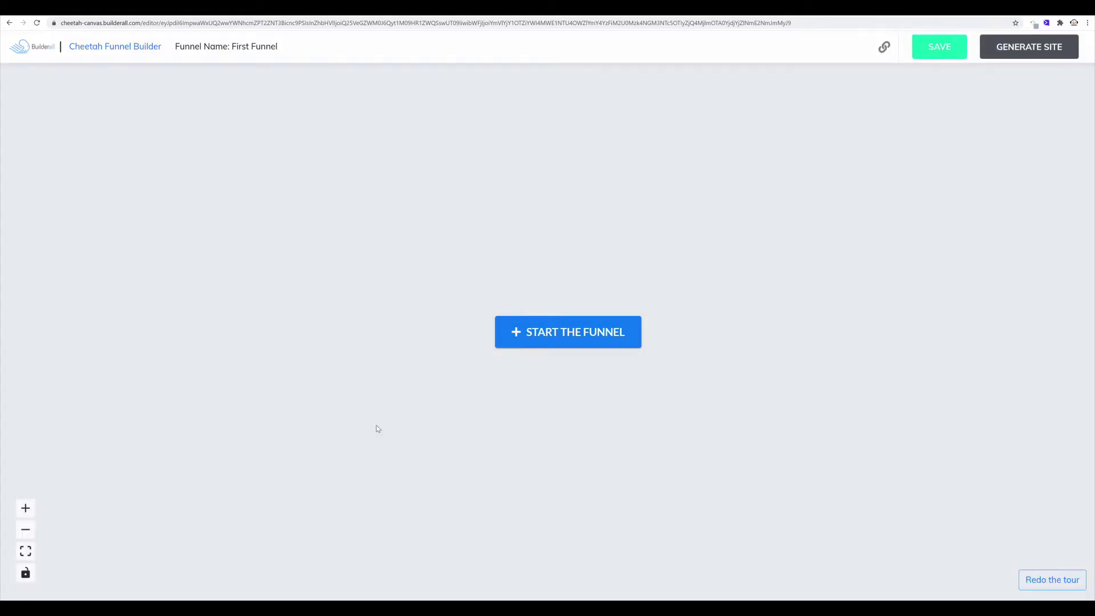
Step: Start the funnel and look through the available Lead Capture and Sales Process page elements
click(523, 333)
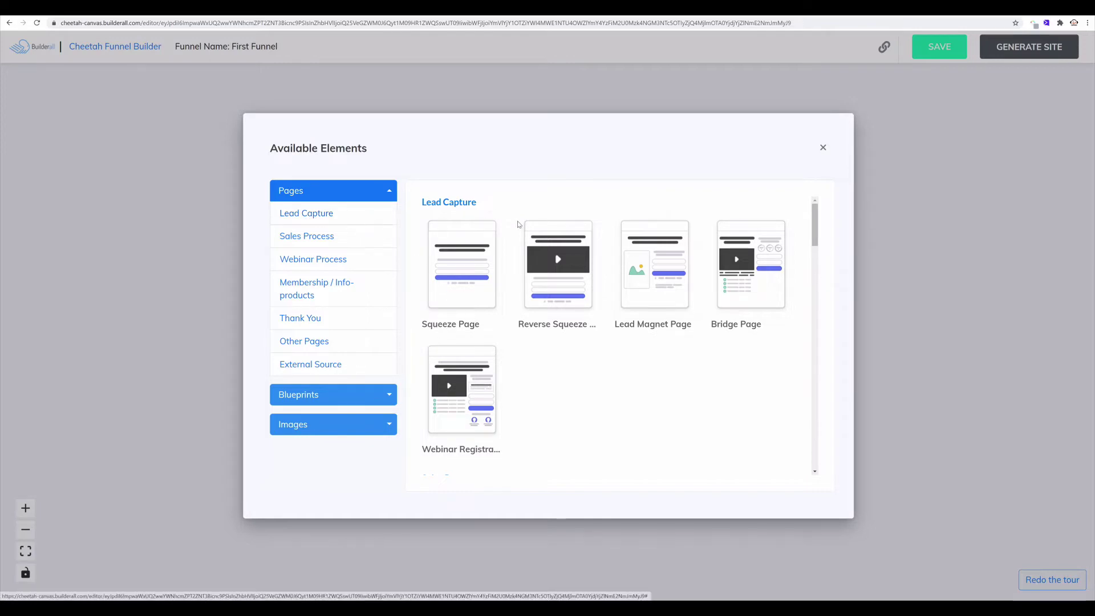
mouse_move(634, 308)
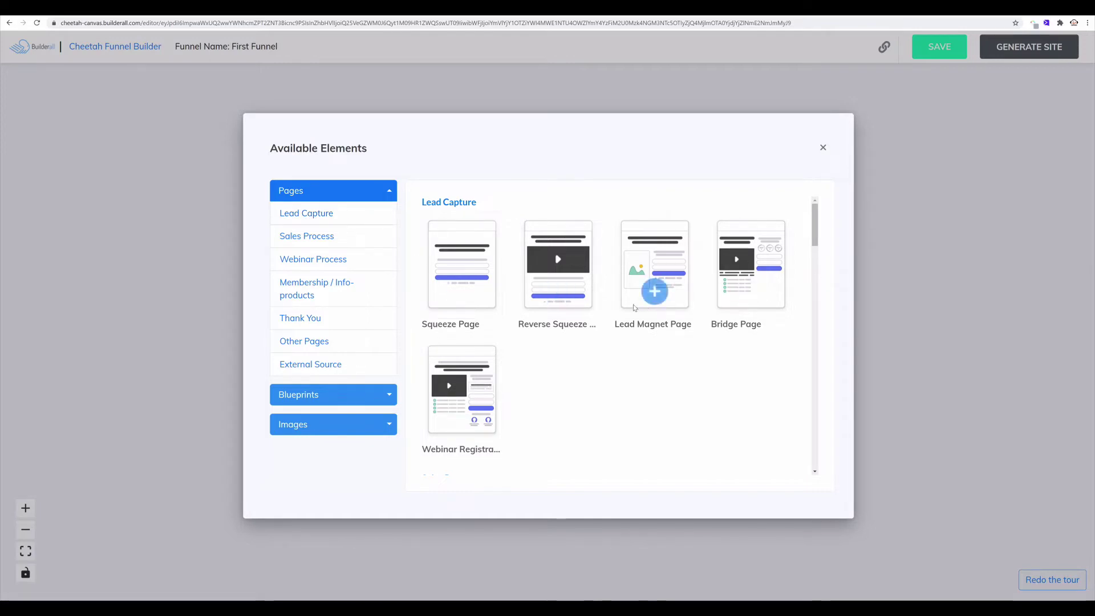
click(331, 238)
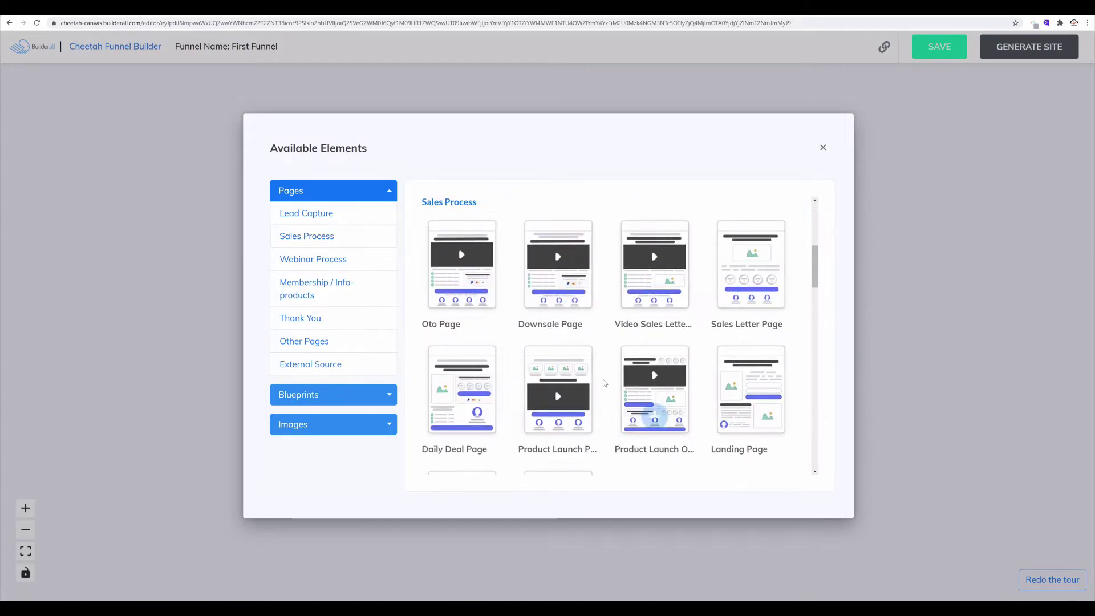
mouse_move(454, 297)
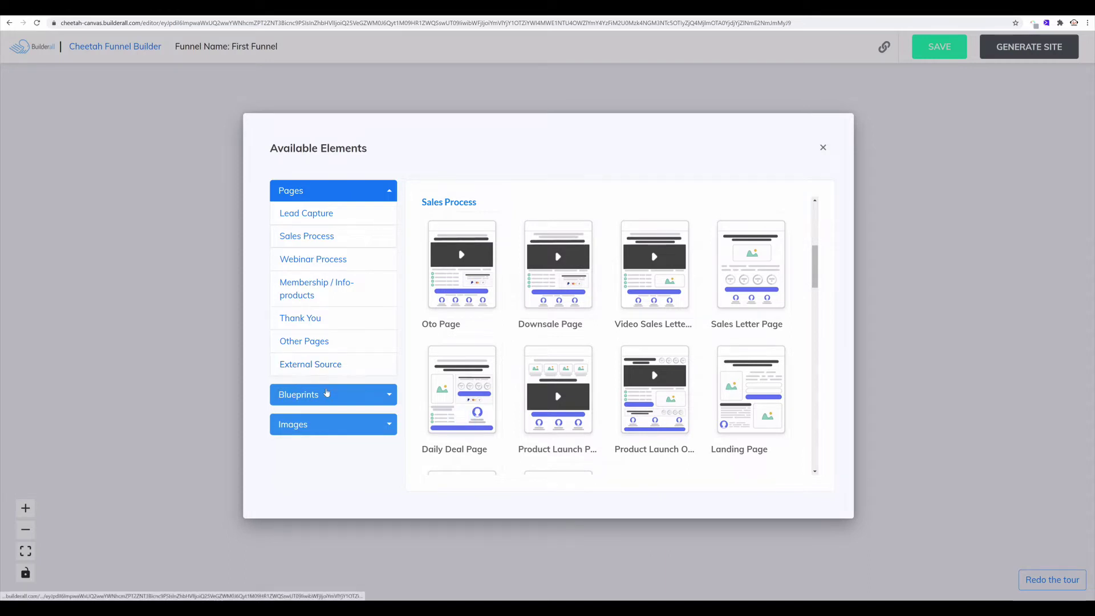
Step: Examine the funnel blueprints in the Sales Process, Webinar Process, Membership / Info-products, Other Pages and Lead Capture categories
click(354, 399)
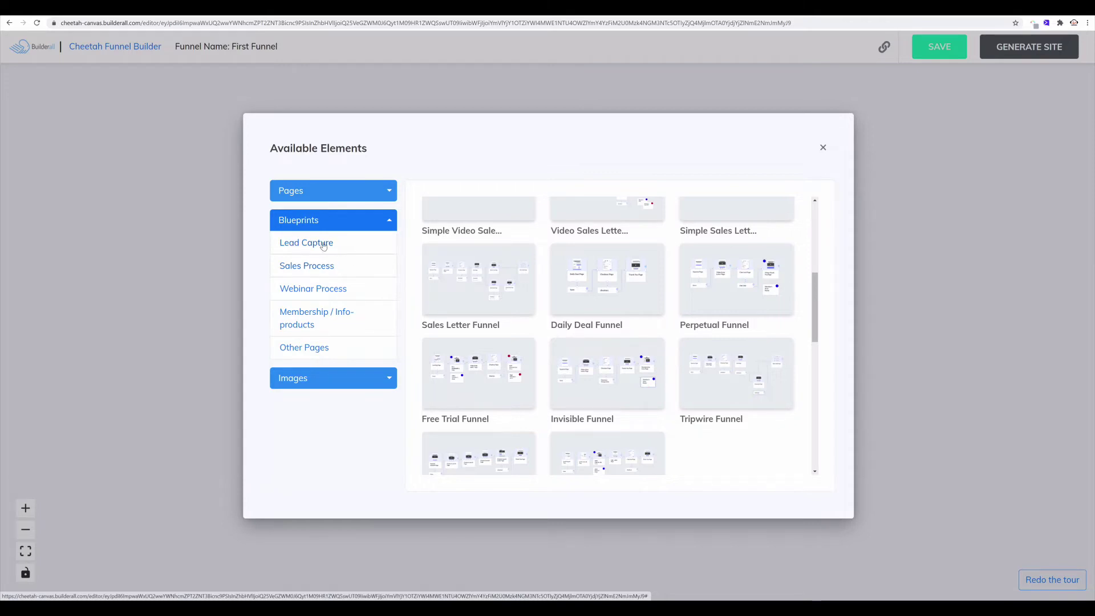
click(324, 267)
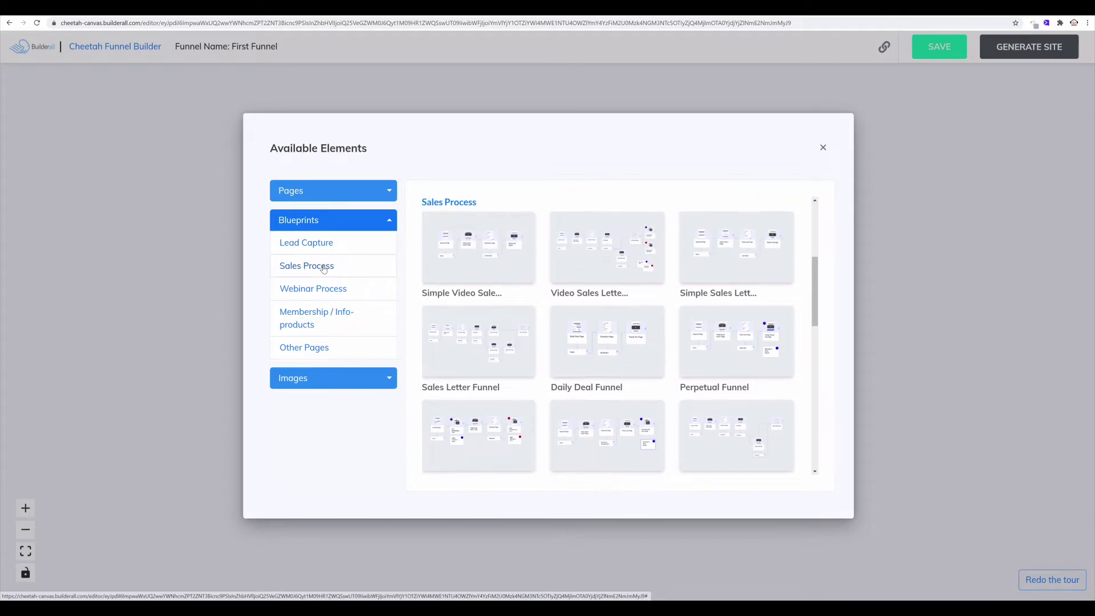
click(320, 289)
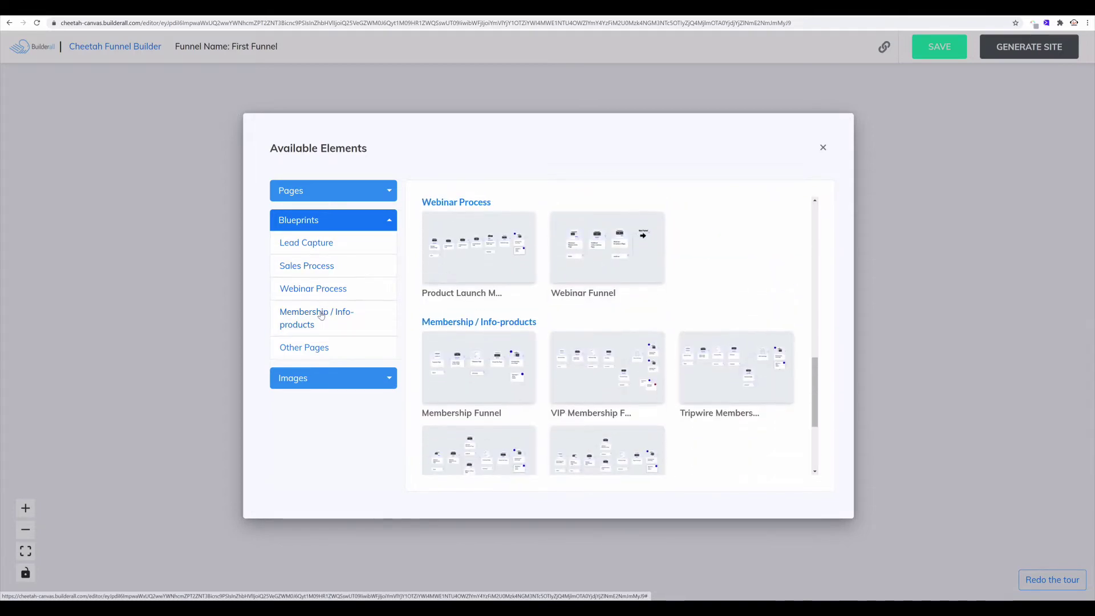
click(321, 315)
click(307, 357)
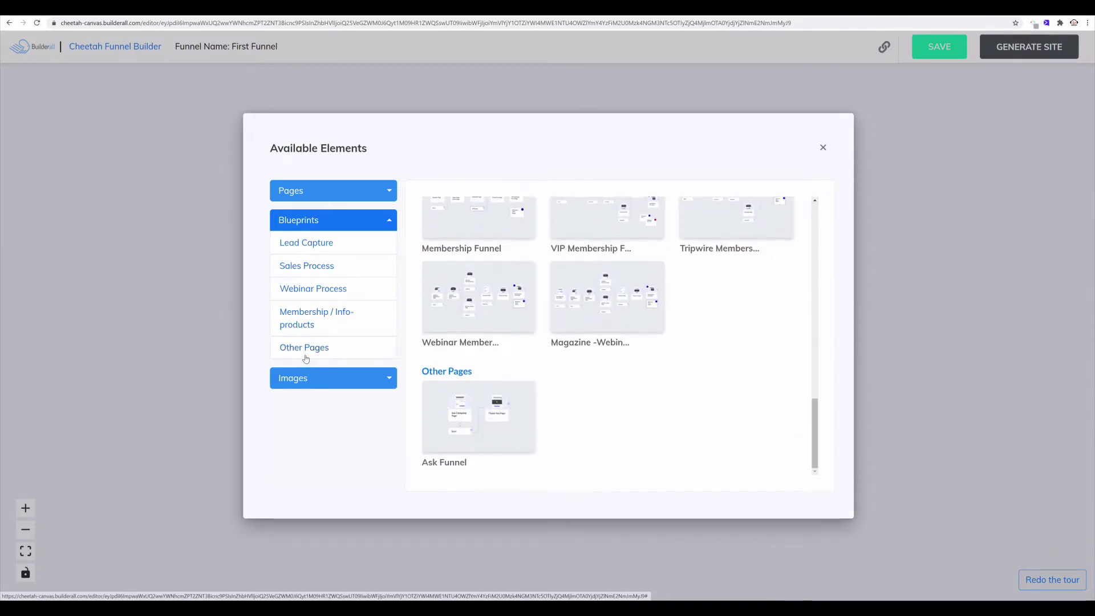
click(313, 248)
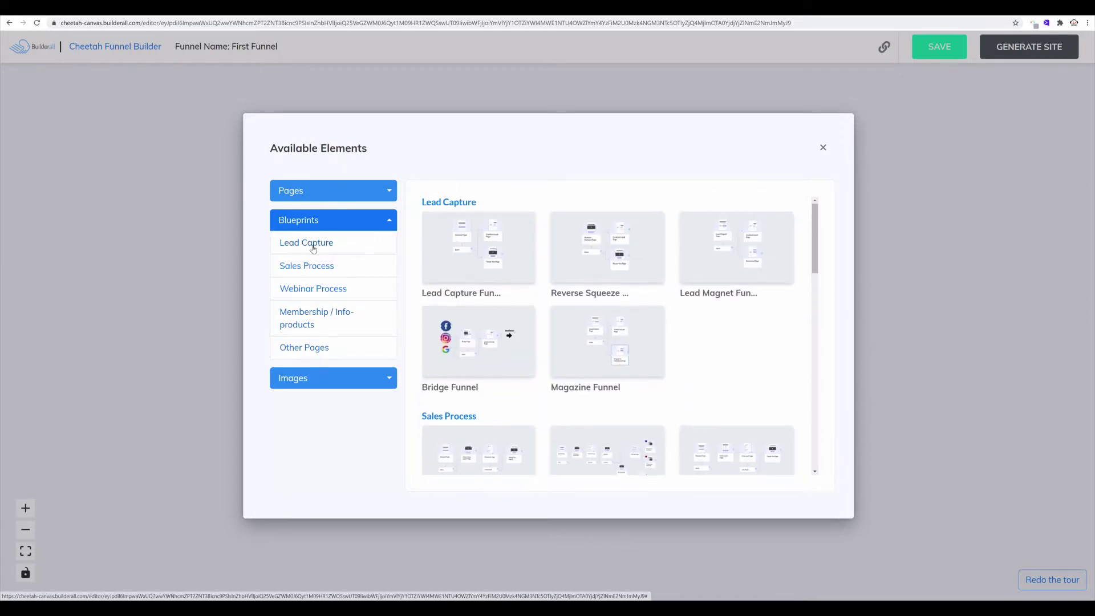
mouse_move(462, 247)
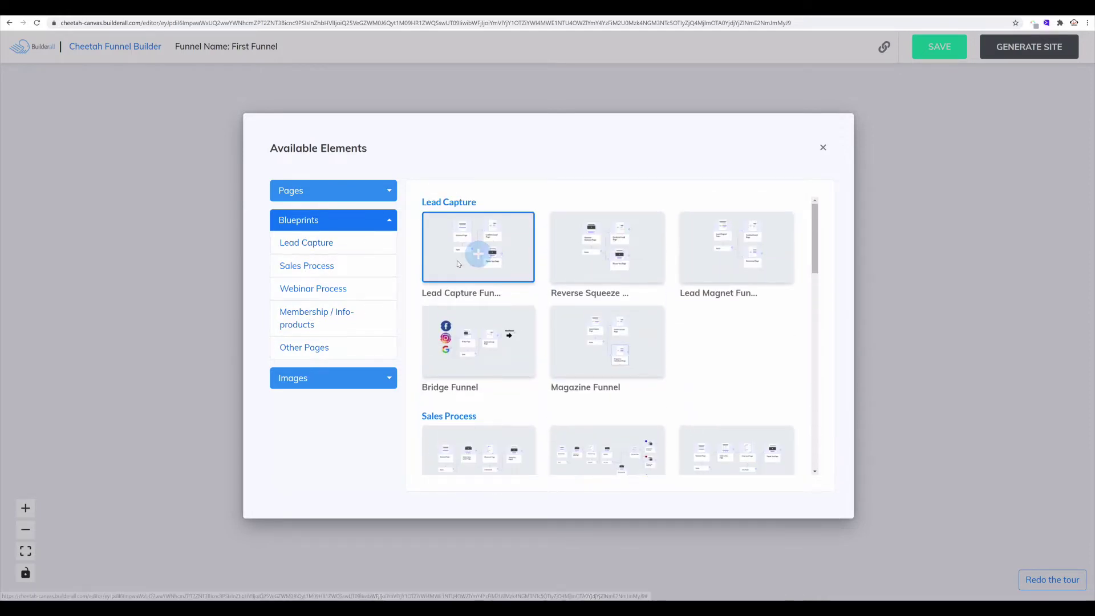
Step: Examine the image elements available for the funnel, covering Traffic, Social Media and Actions
click(355, 379)
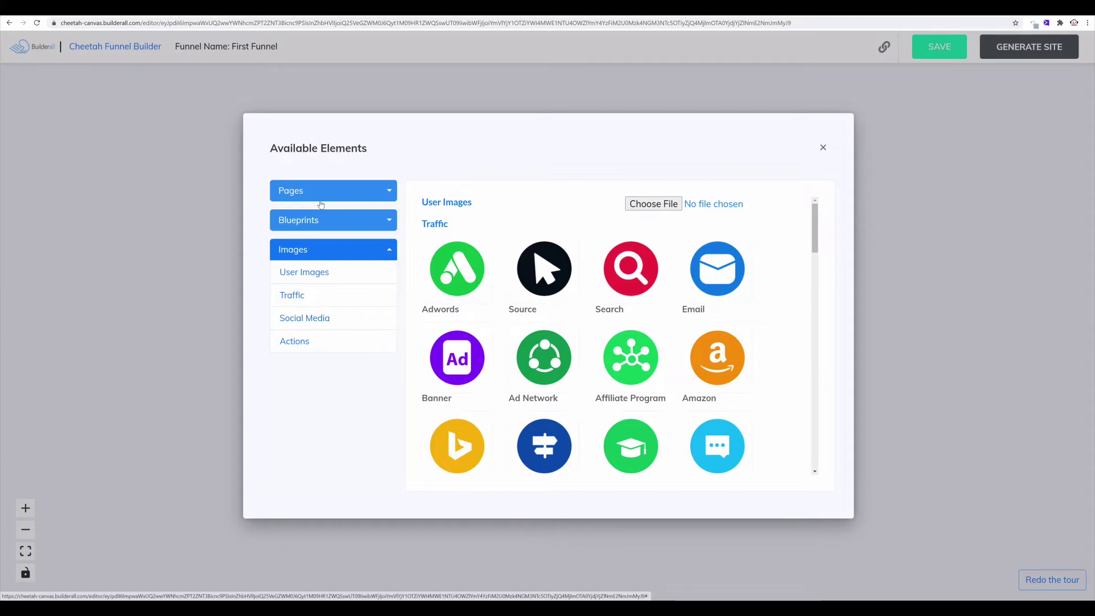
mouse_move(535, 392)
scroll(678, 299, down, 8)
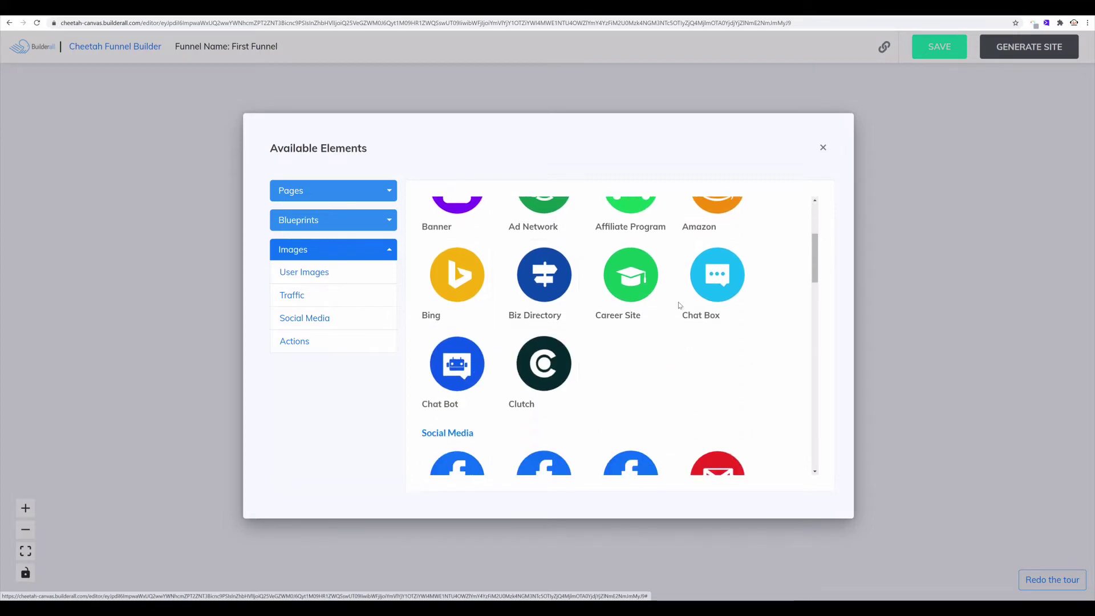
scroll(679, 307, up, 8)
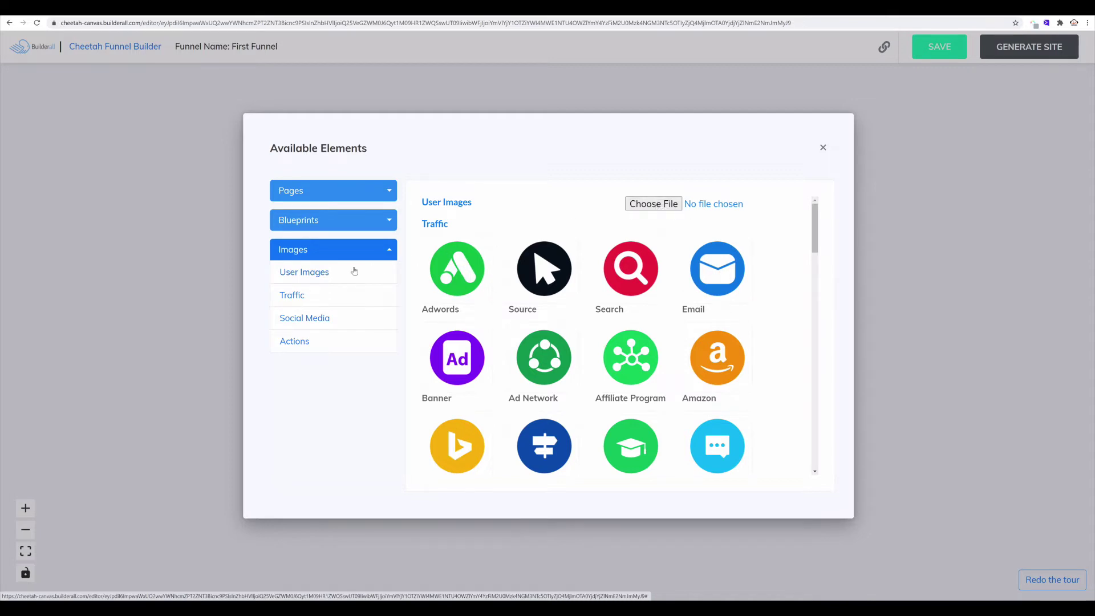
click(304, 298)
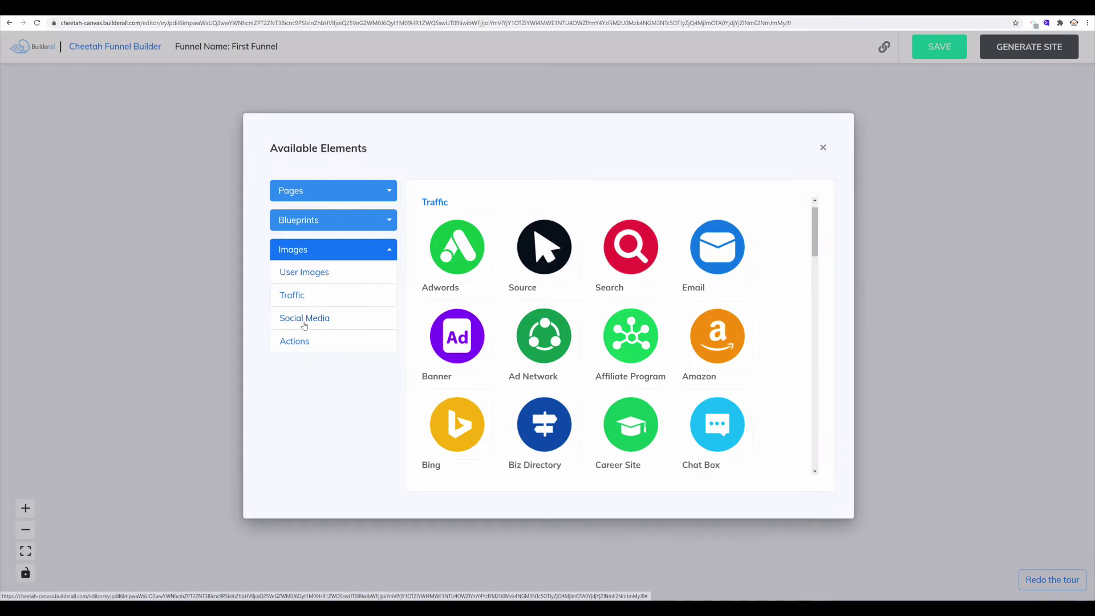
click(303, 320)
click(301, 345)
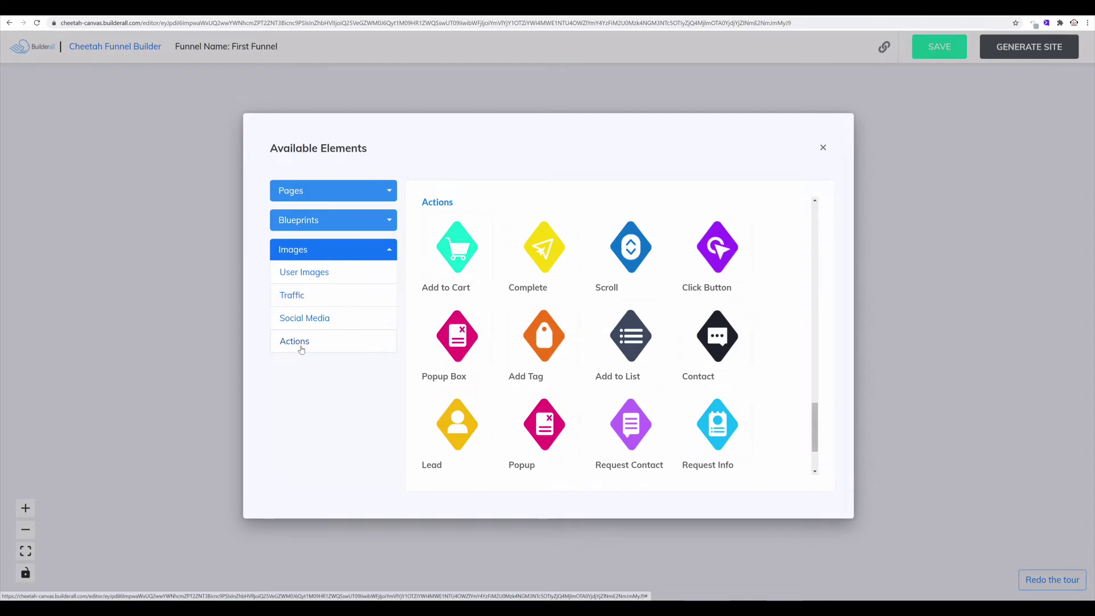
Step: Add the Lead Capture Funnel blueprint from the Lead Capture category to the canvas
click(329, 224)
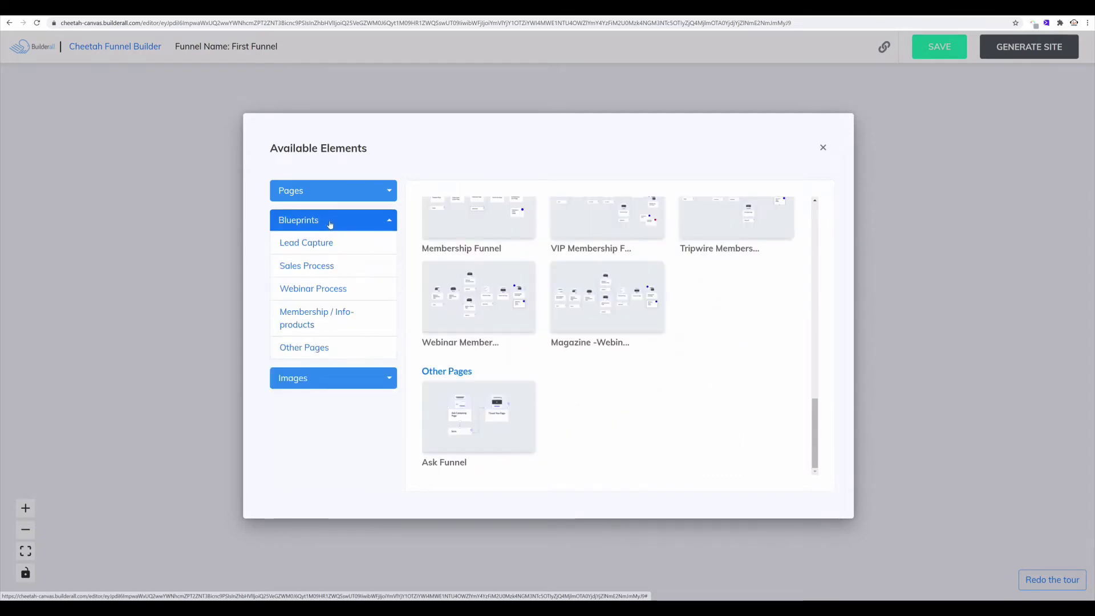
scroll(502, 322, up, 10)
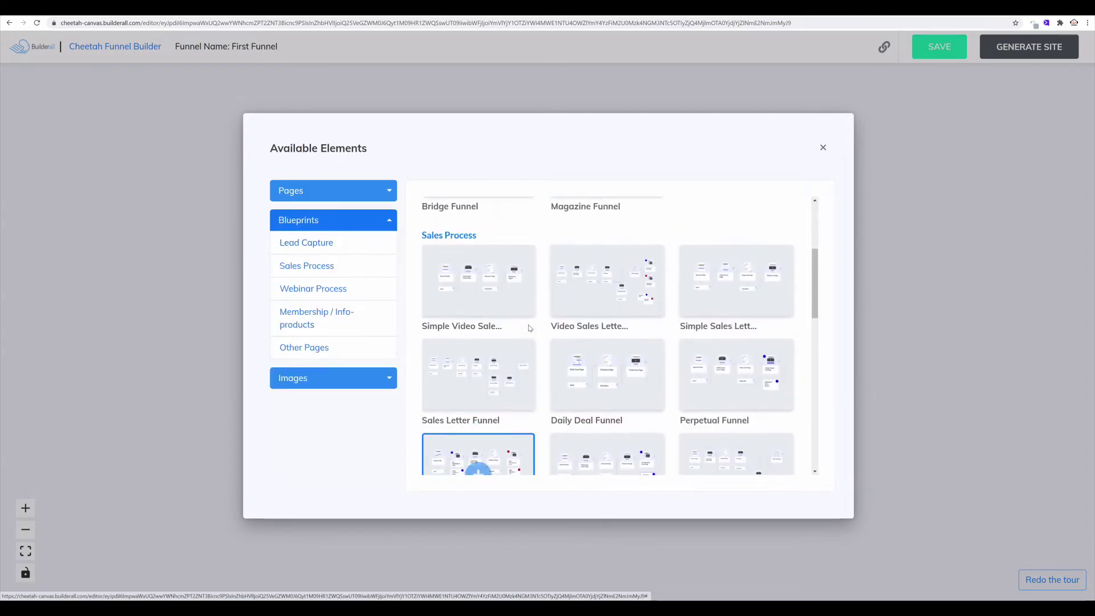
scroll(529, 328, up, 4)
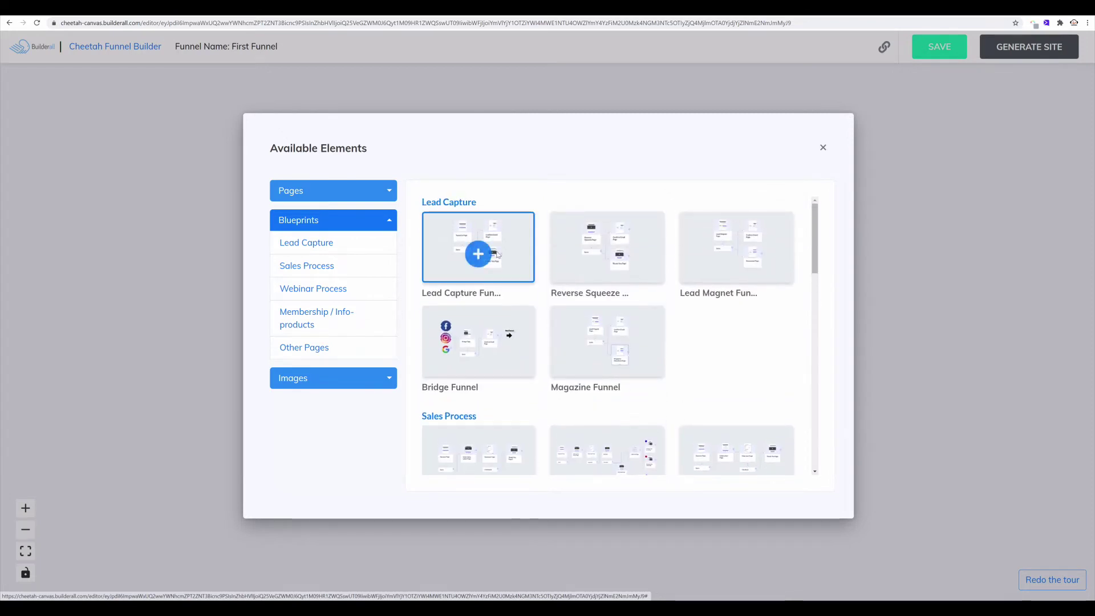
click(482, 255)
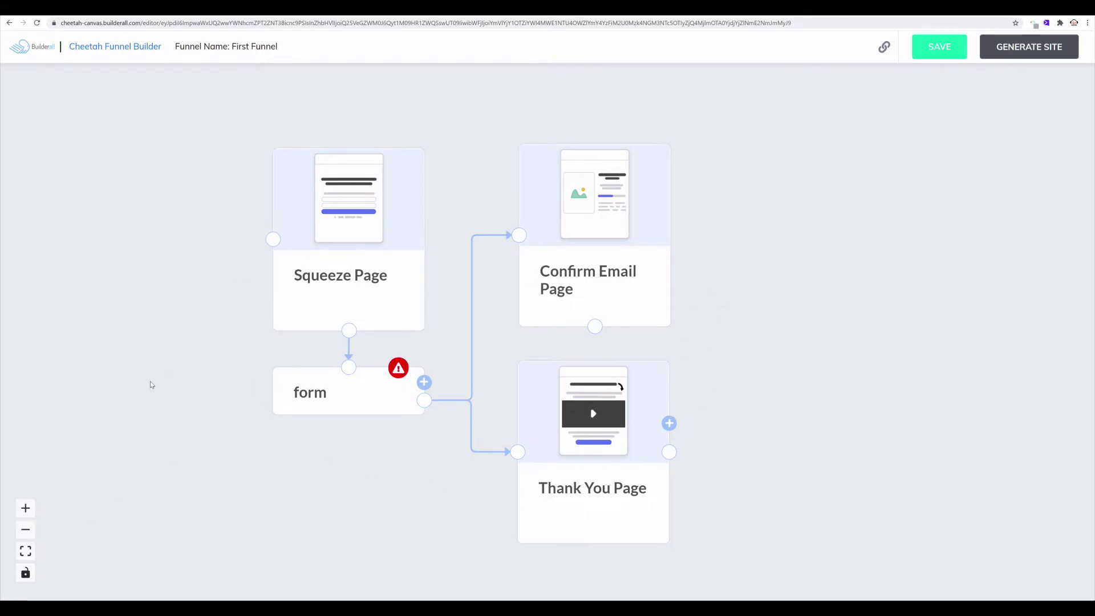
Step: Examine how the Squeeze Page, form, Confirm Email Page and Thank You Page are connected, at different magnifications
click(25, 530)
click(25, 530)
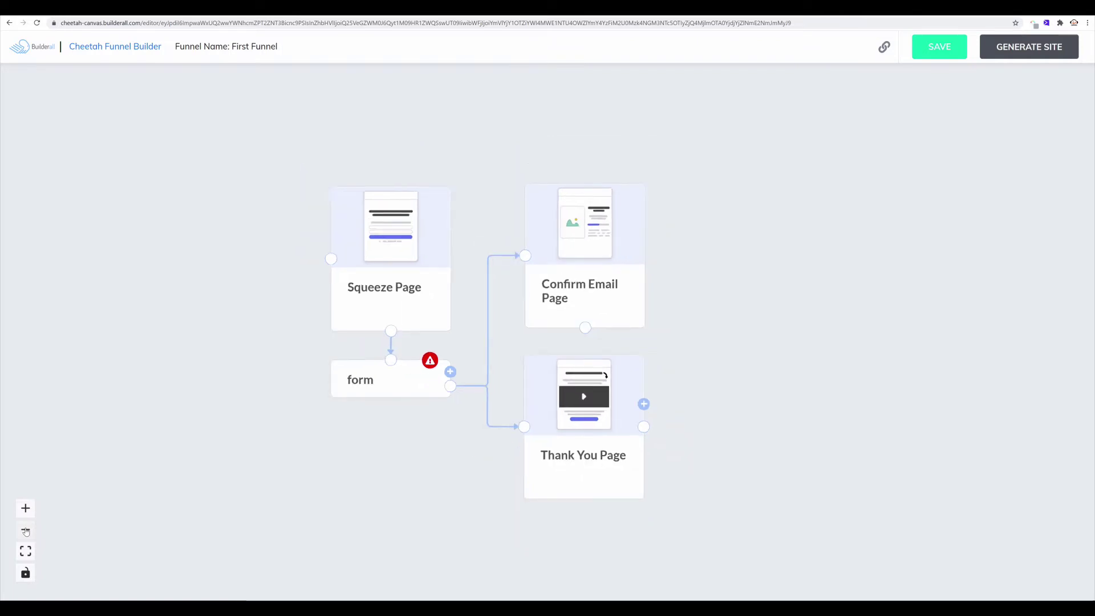
click(25, 530)
click(25, 508)
click(26, 508)
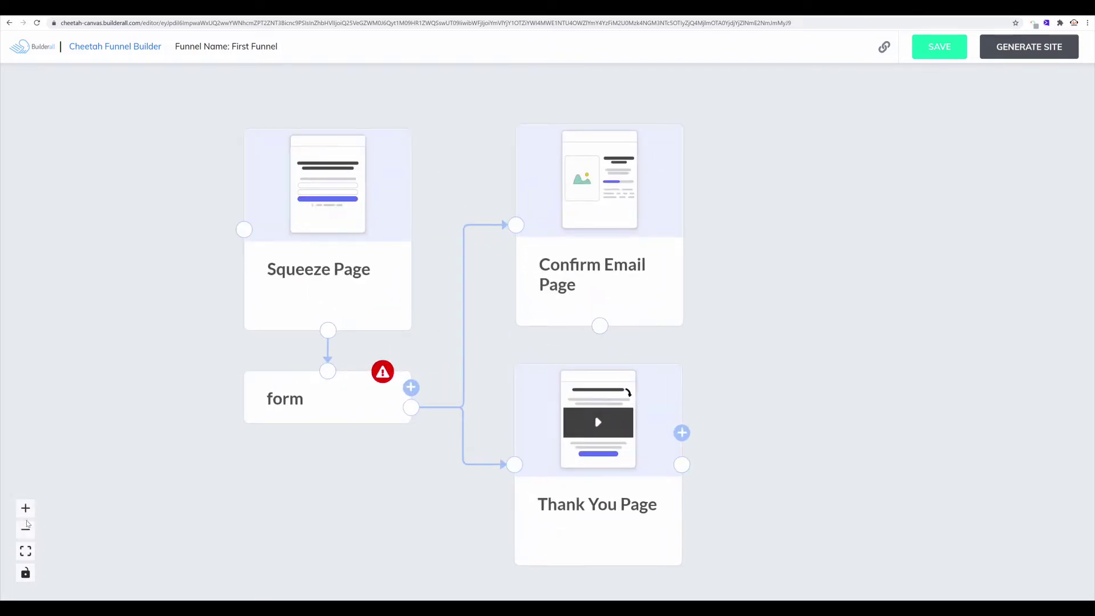
click(26, 529)
click(25, 529)
click(26, 529)
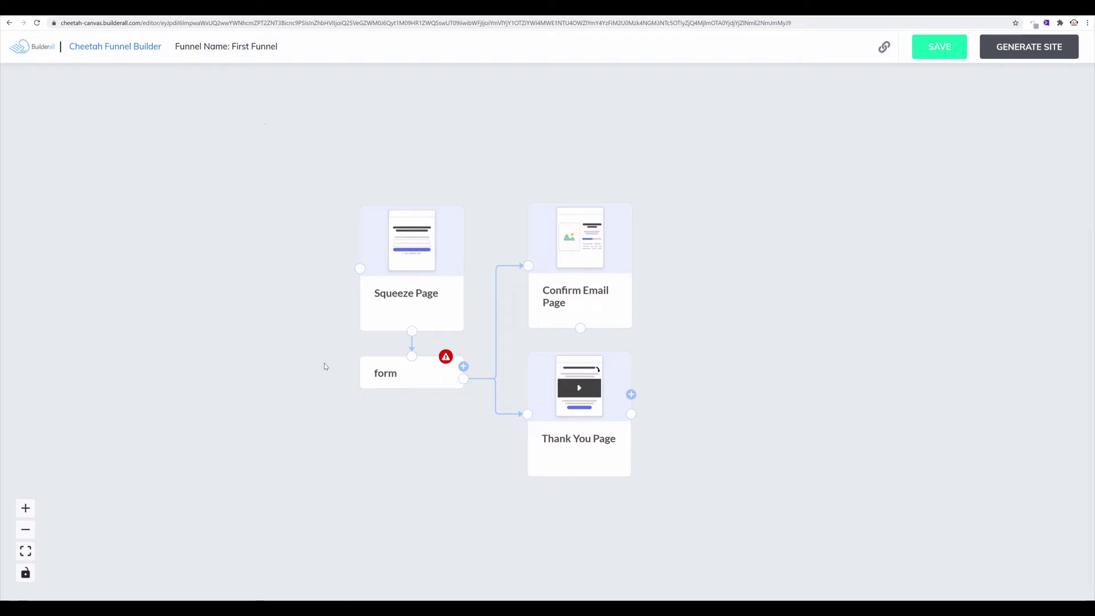
click(23, 533)
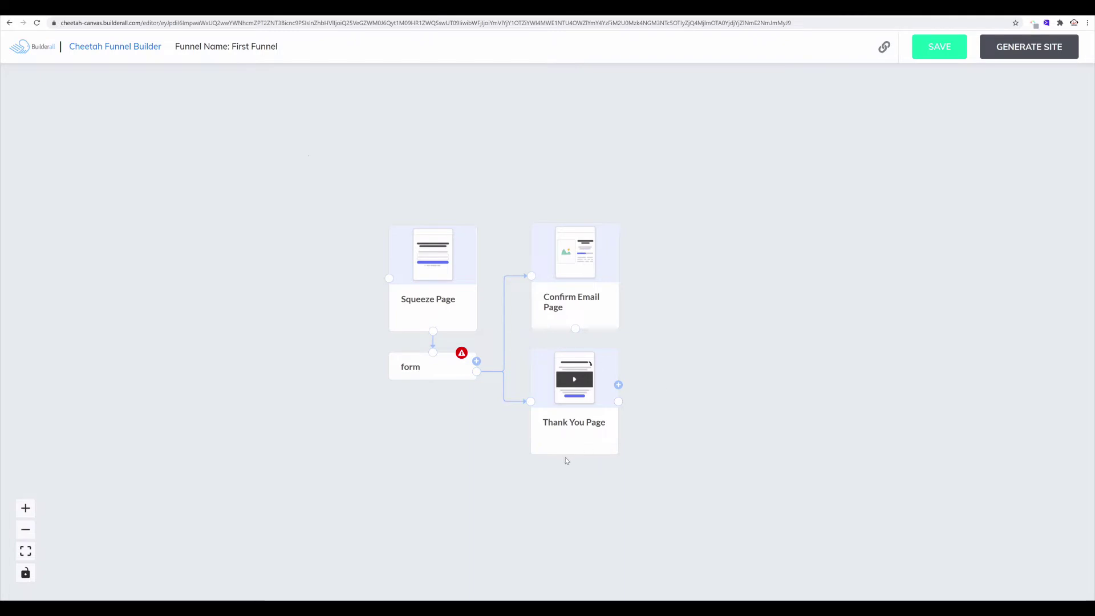
click(25, 552)
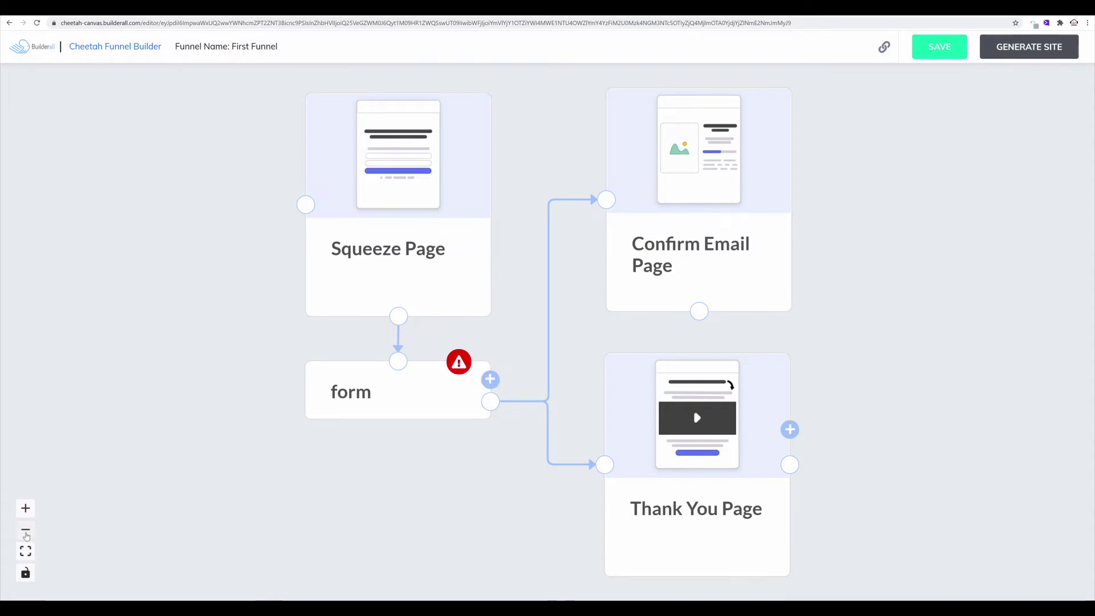
click(26, 531)
click(25, 531)
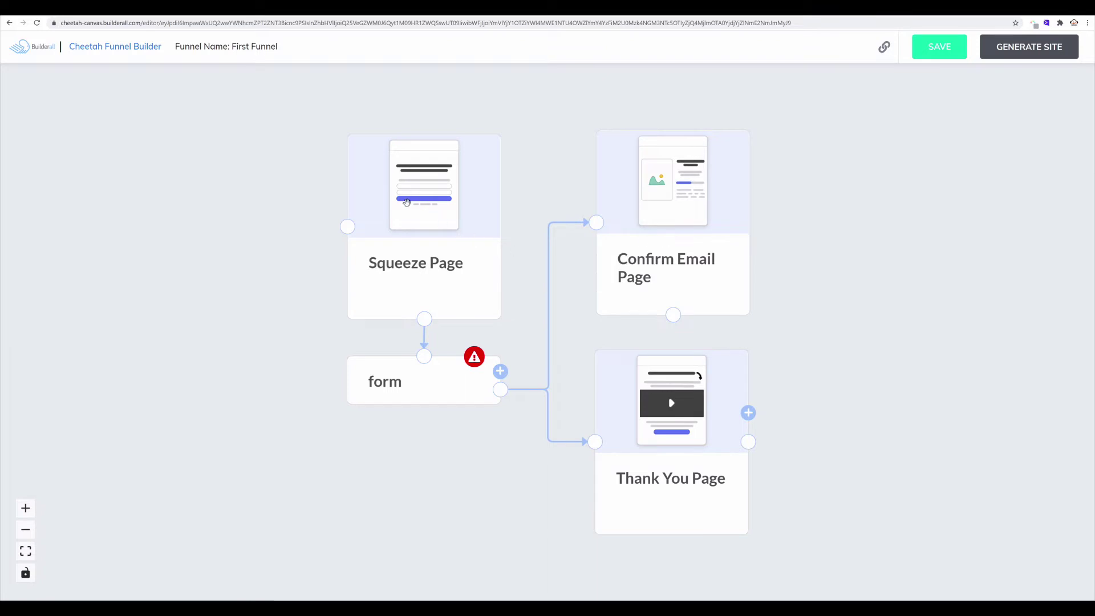
Step: Open the Squeeze Page settings and preview the page on the current theme, then return to the funnel canvas
click(419, 238)
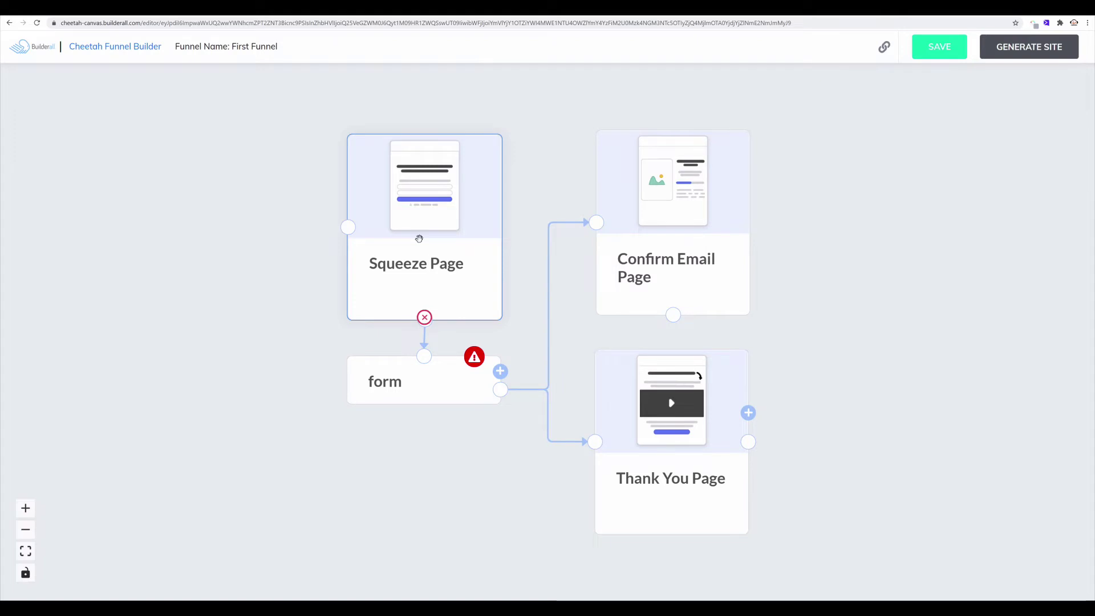
double_click(419, 238)
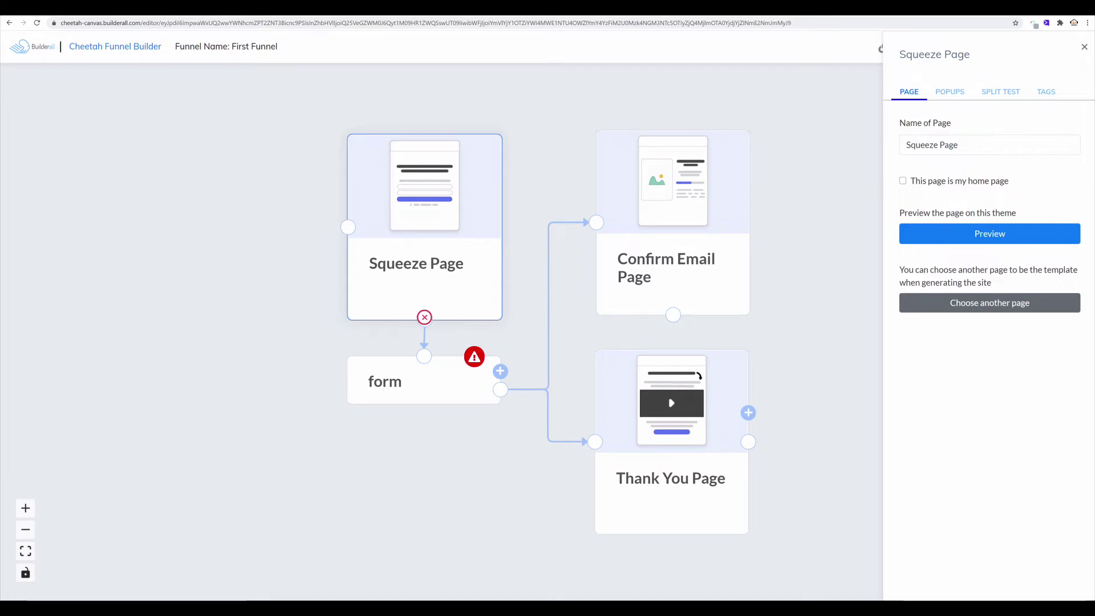
click(977, 241)
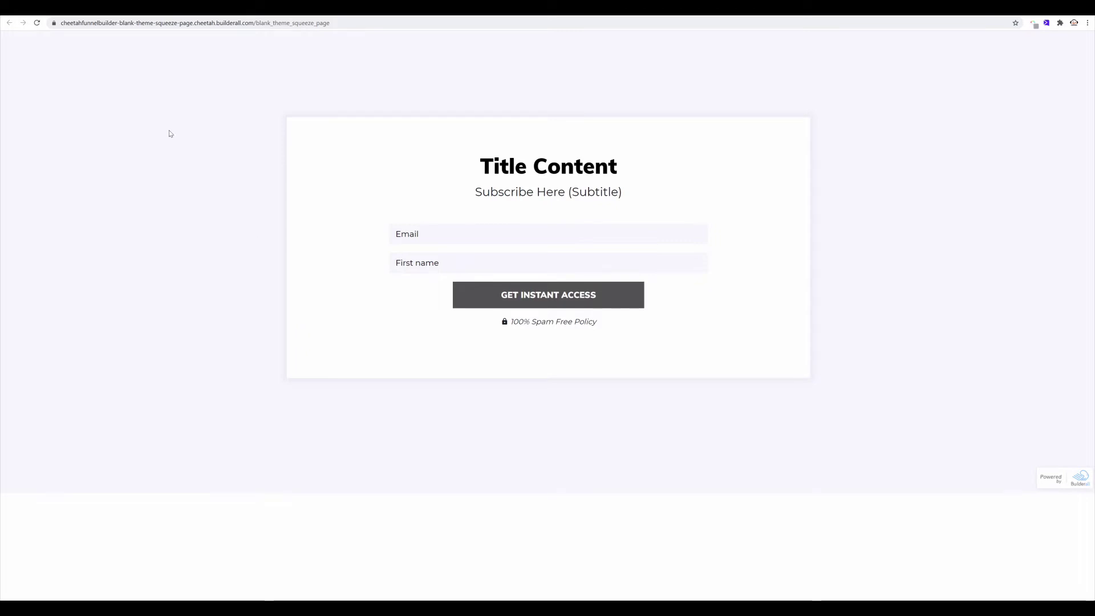
key(ctrl+w)
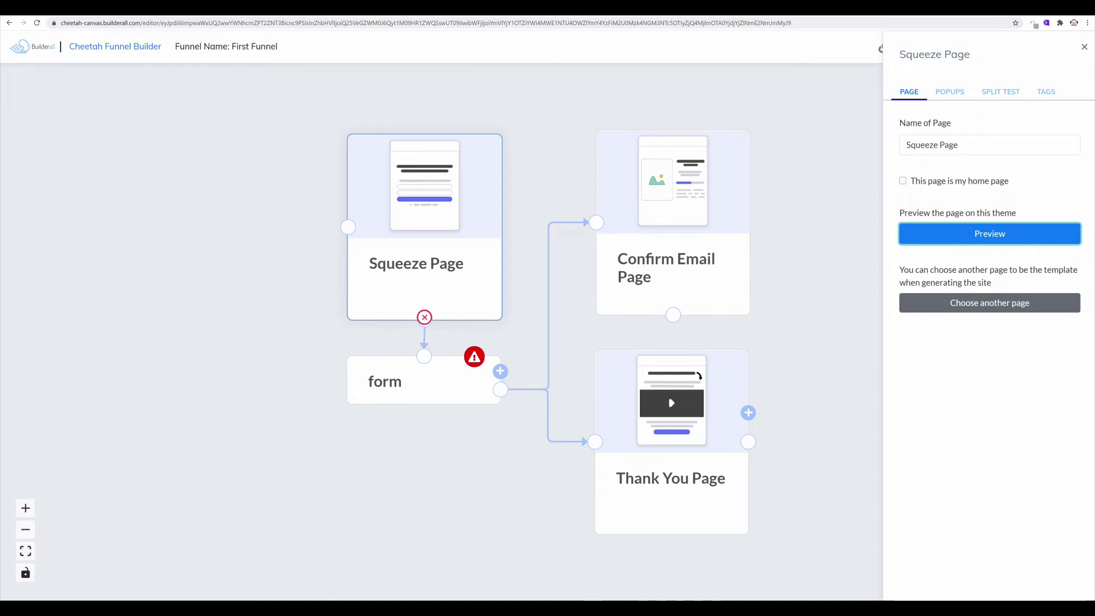
Step: Review the Squeeze Page's exit popup, split test and tag options, returning to its general page settings
click(949, 93)
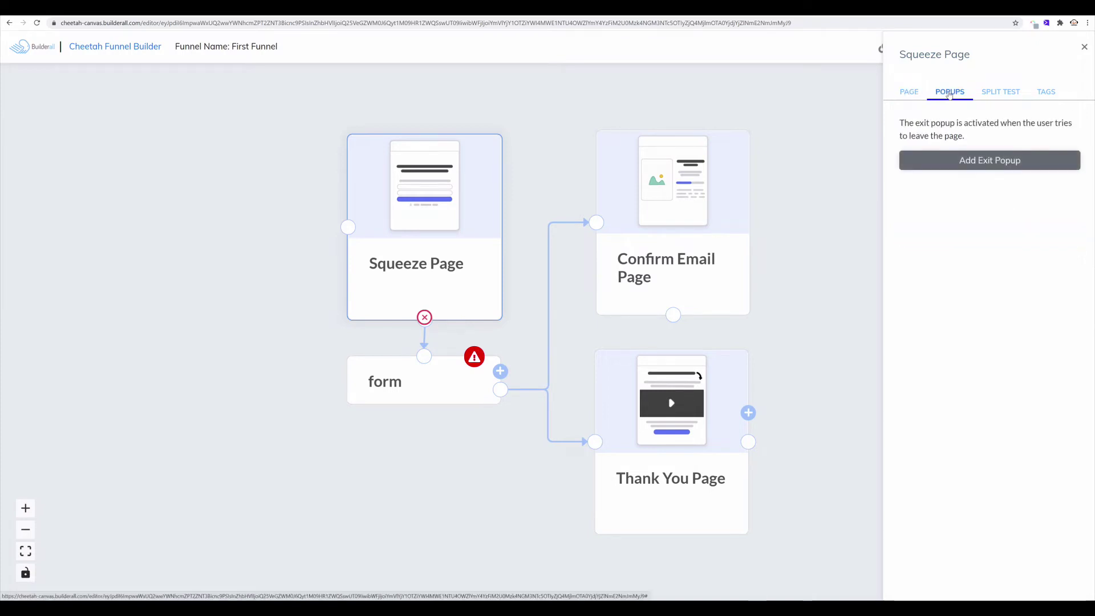
click(1000, 94)
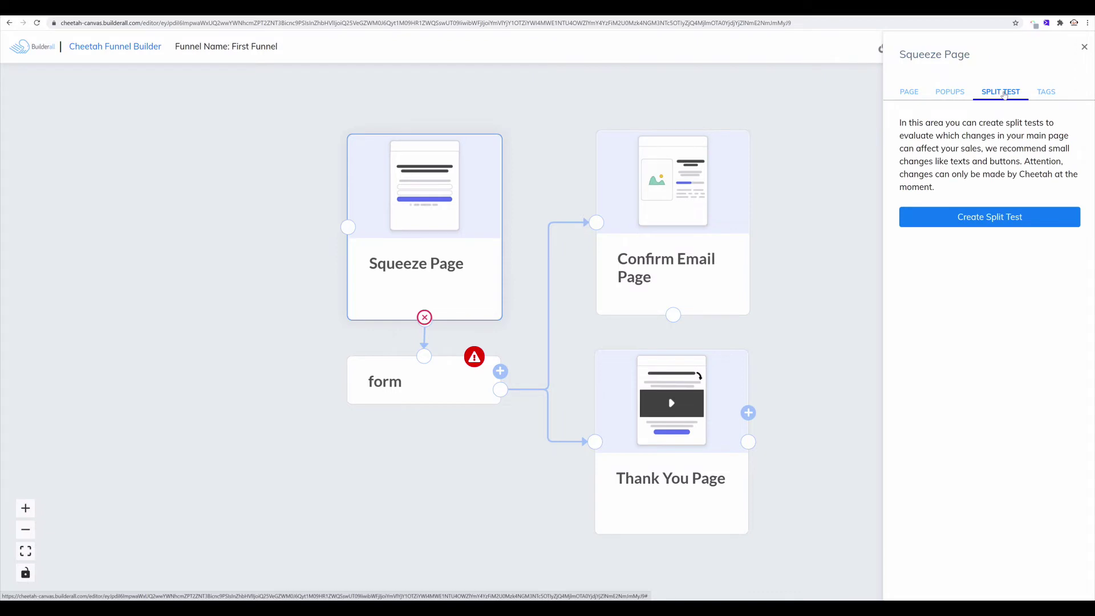
click(1047, 93)
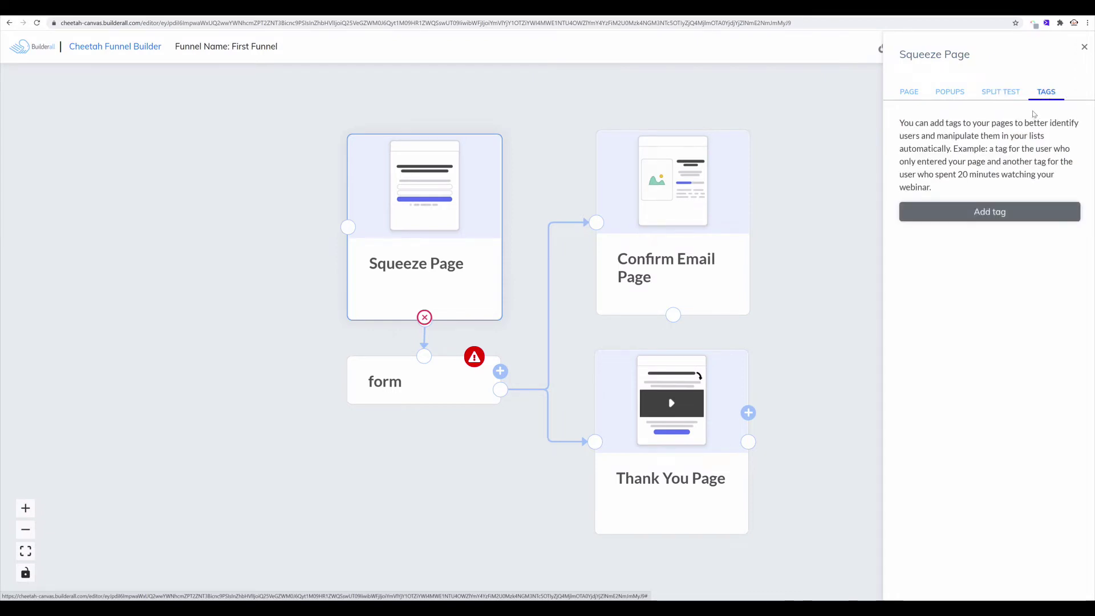
click(903, 95)
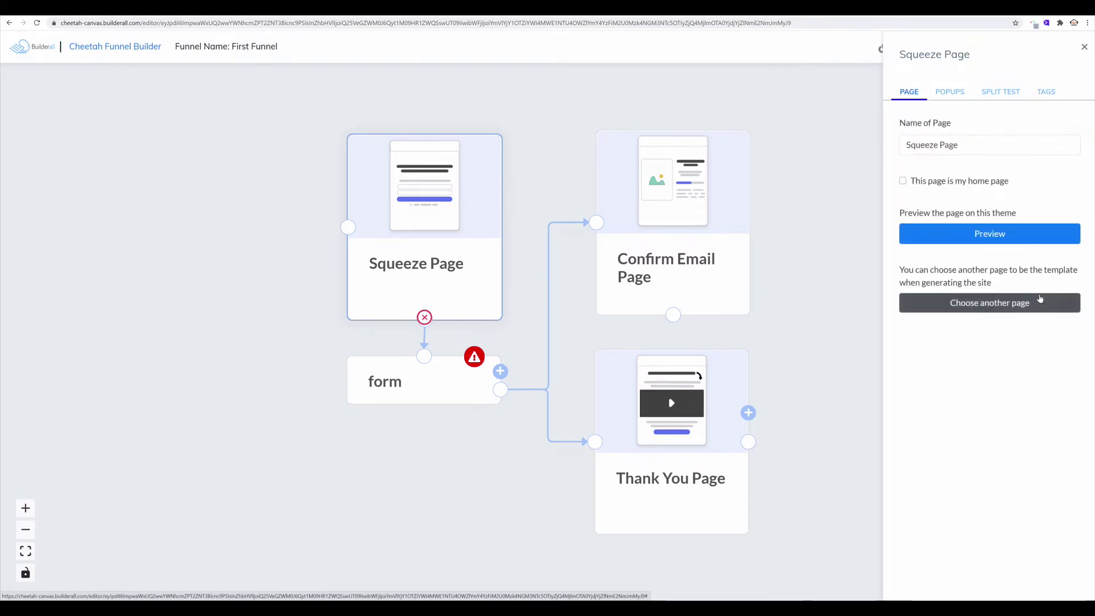
Step: Browse the Builderall templates and own sites available as a replacement for the Squeeze Page, then close without choosing one
click(979, 310)
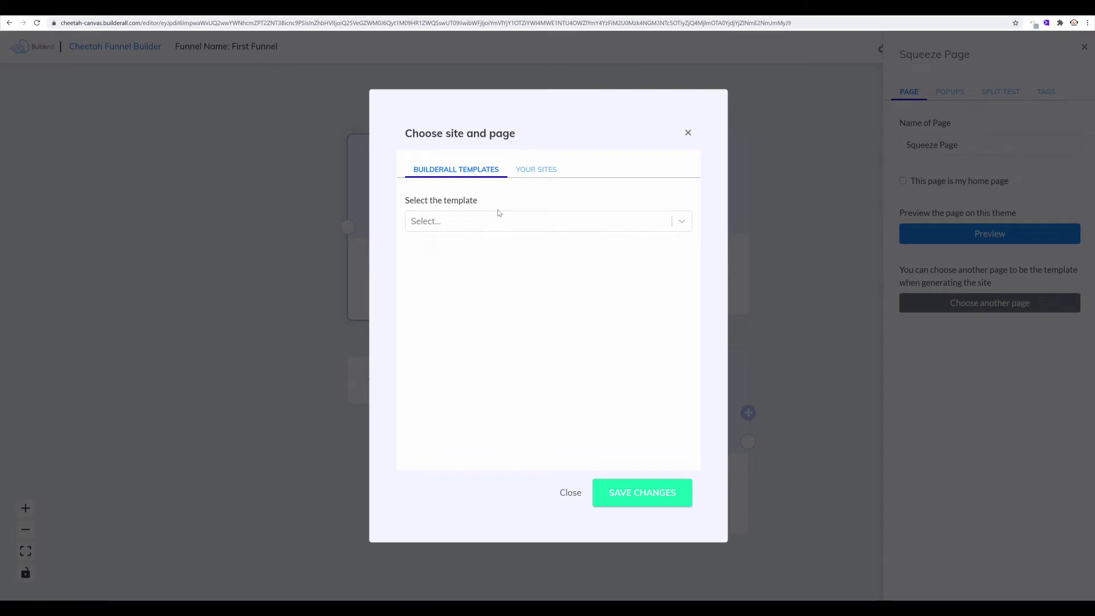
click(511, 225)
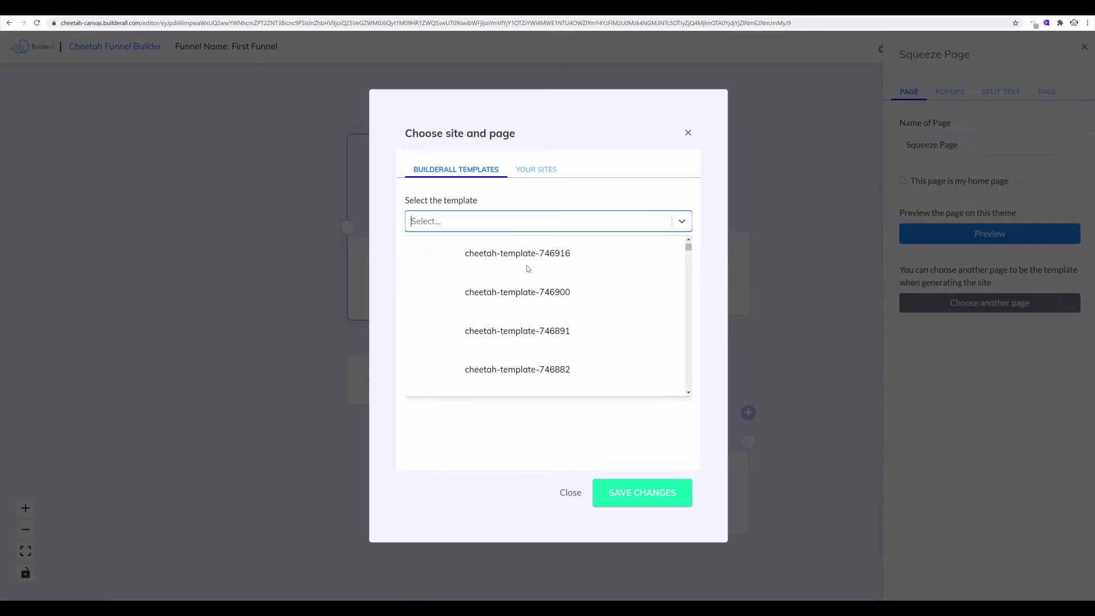
scroll(526, 265, down, 2)
scroll(526, 266, down, 2)
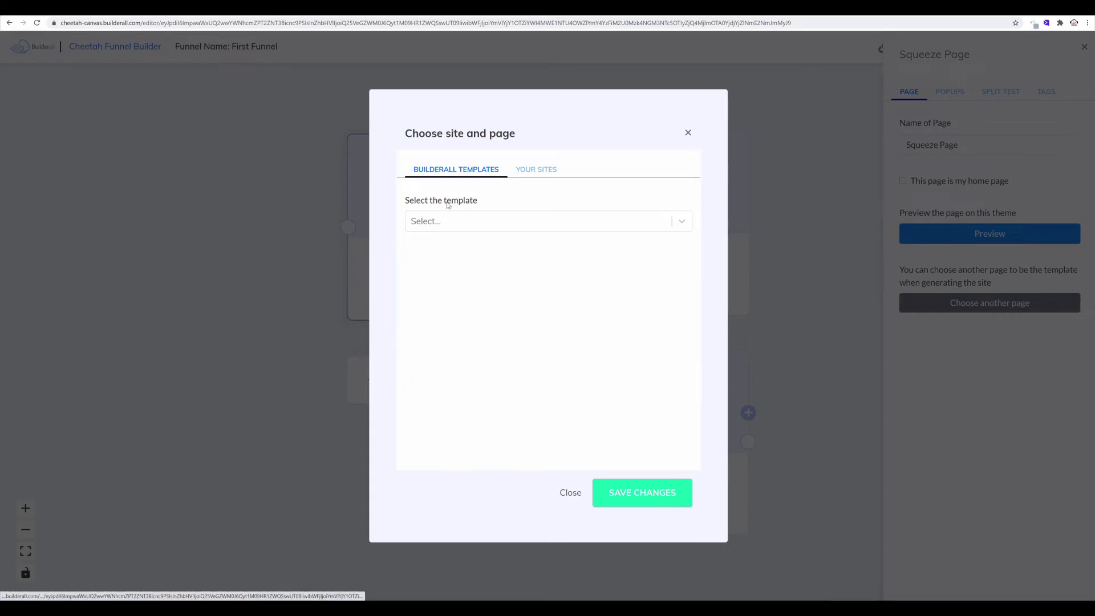
click(527, 171)
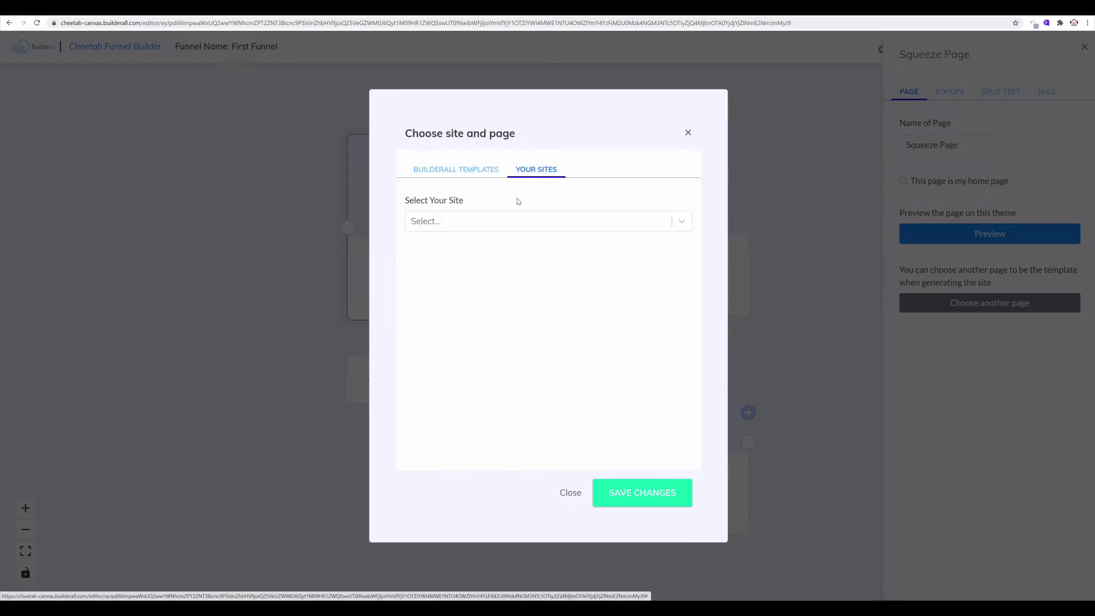
click(482, 227)
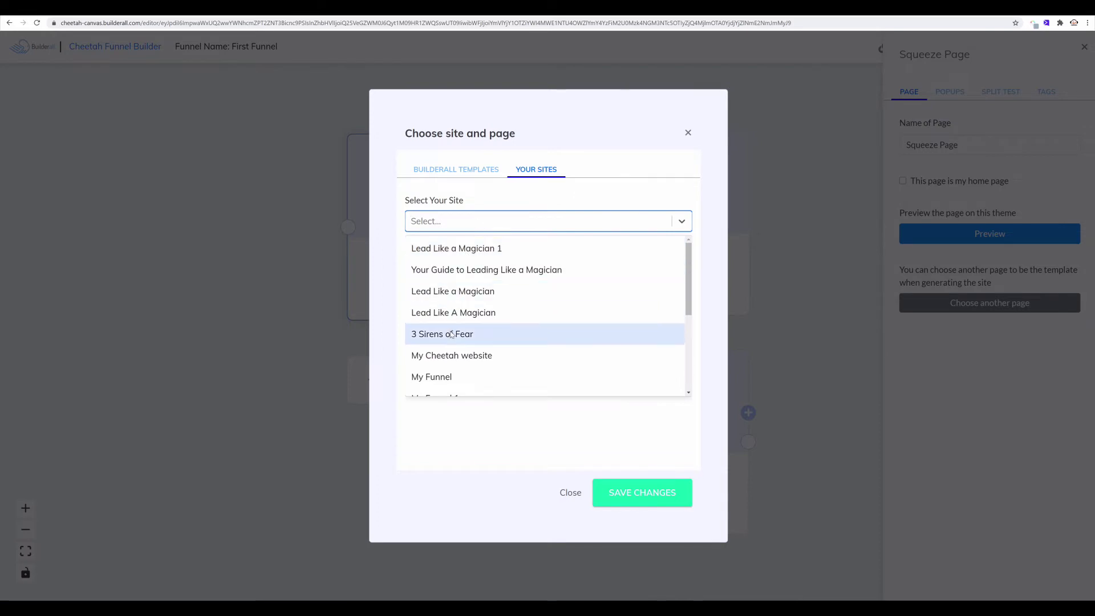
scroll(446, 358, down, 3)
scroll(442, 345, up, 3)
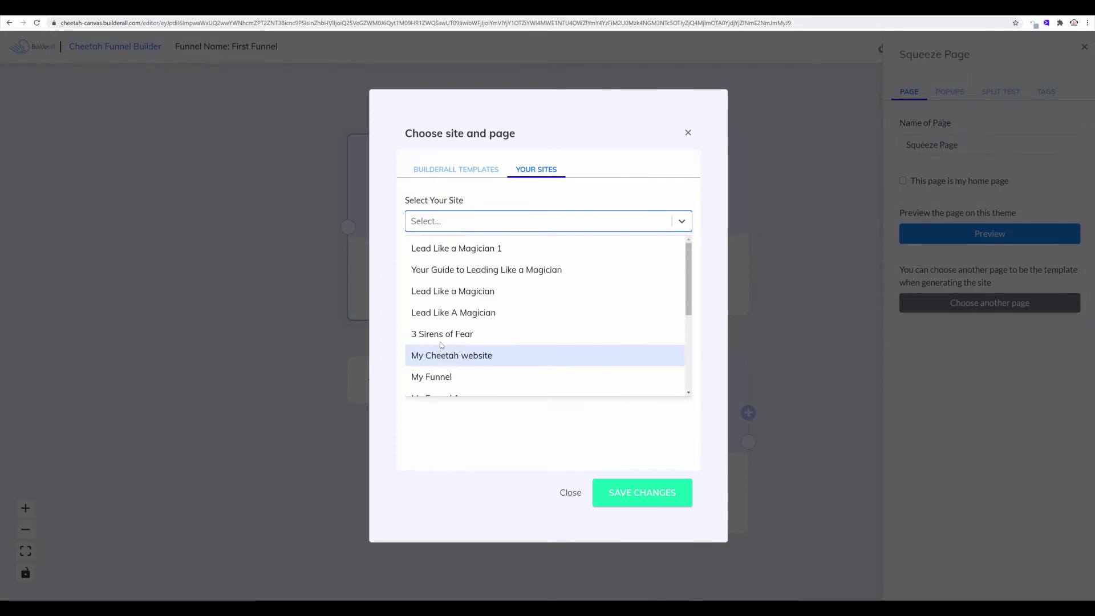
click(472, 171)
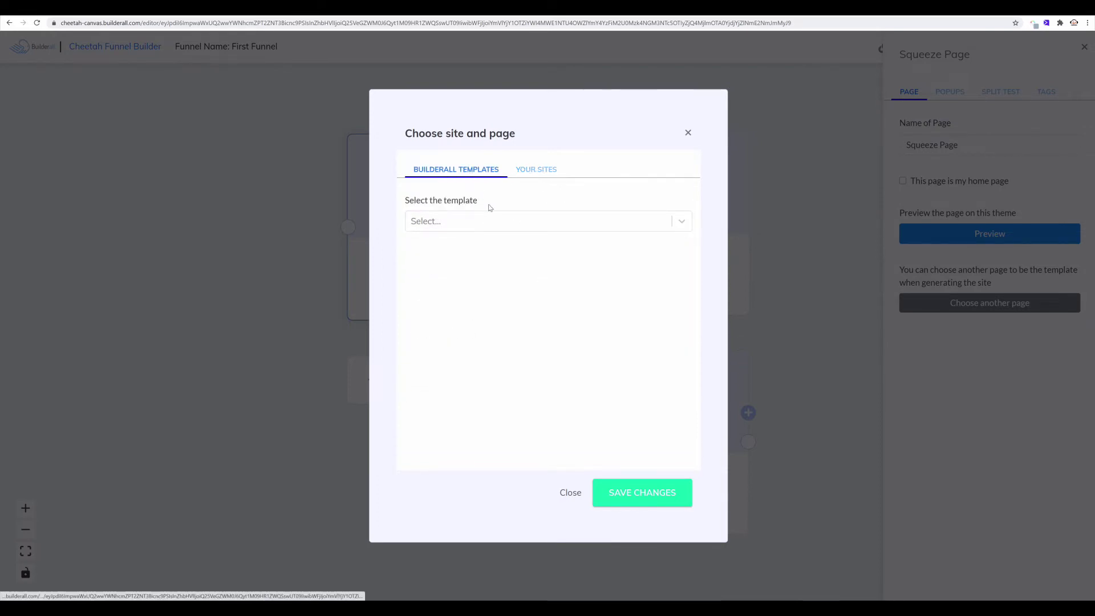
click(570, 494)
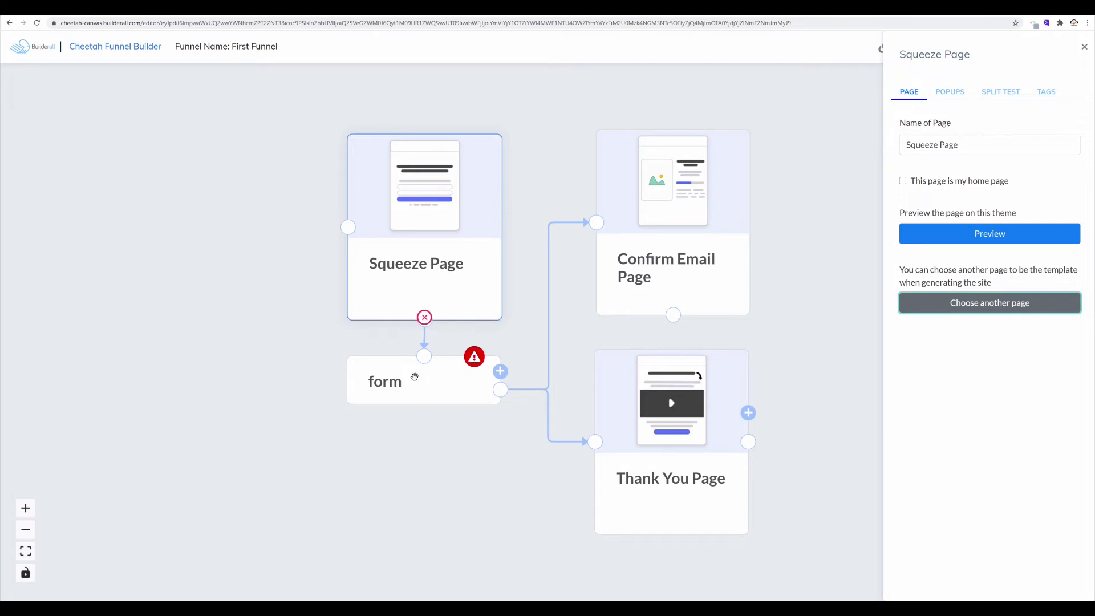
mouse_move(464, 364)
click(1084, 47)
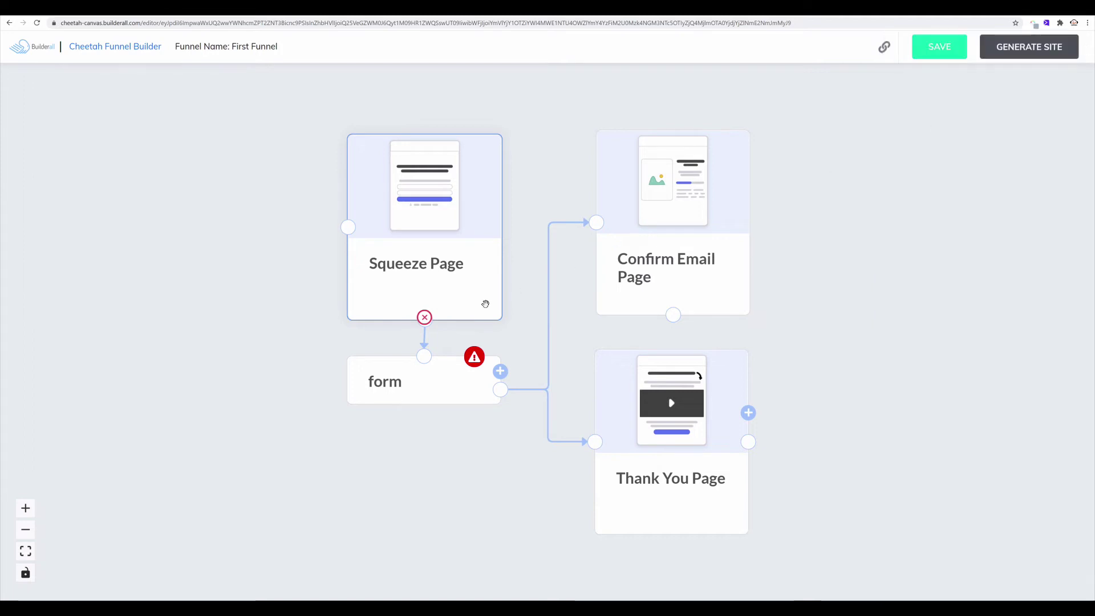
Step: Load the Mailingboss lists into the form element and assign the Express Basic list to it
click(407, 382)
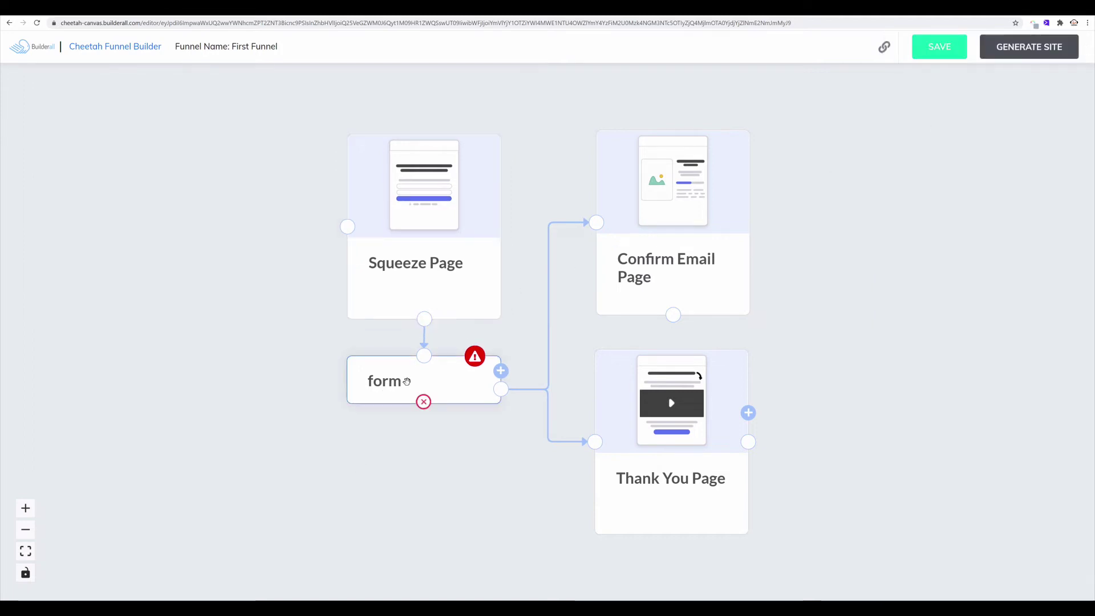
click(407, 381)
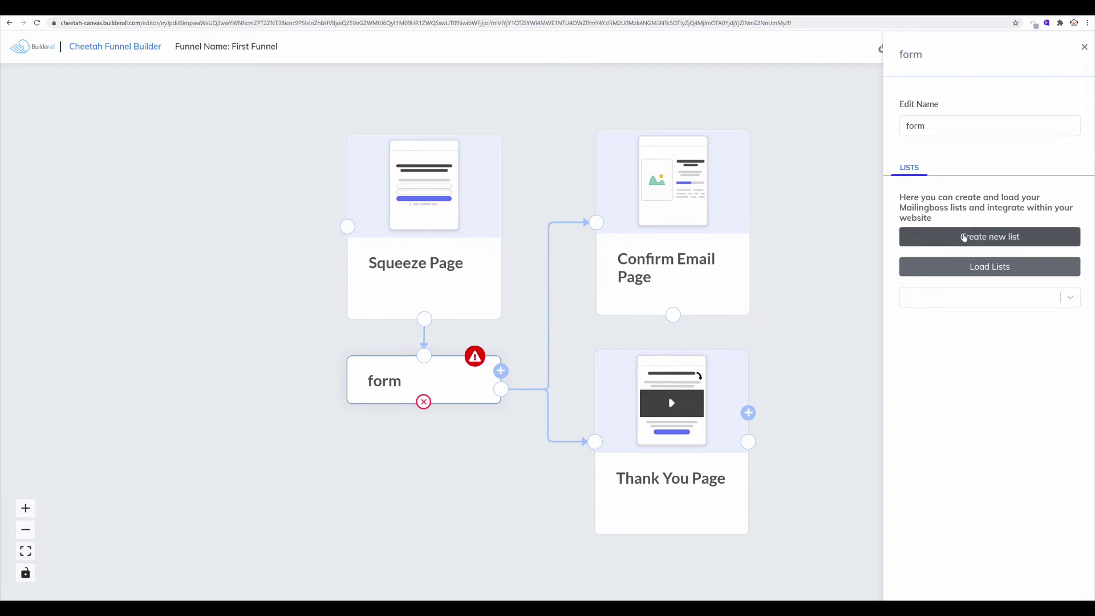
click(971, 273)
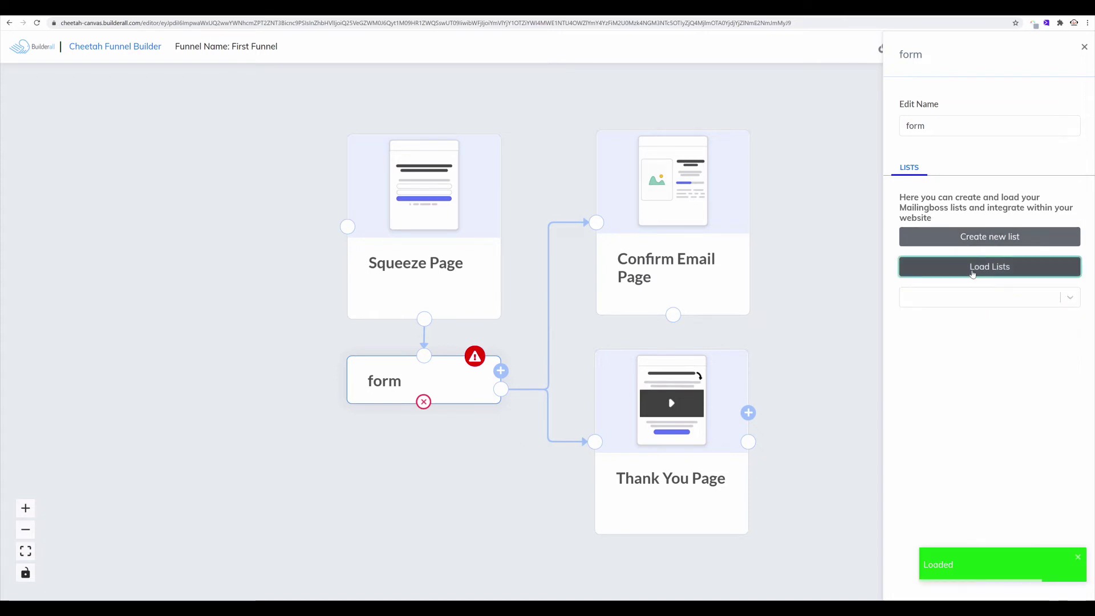
click(962, 299)
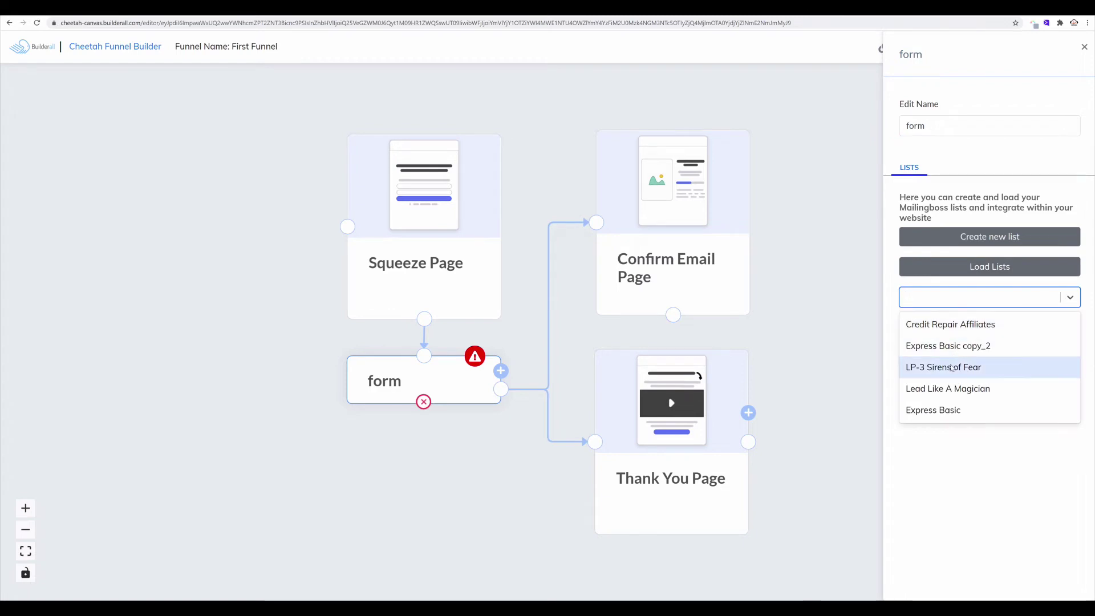
click(954, 411)
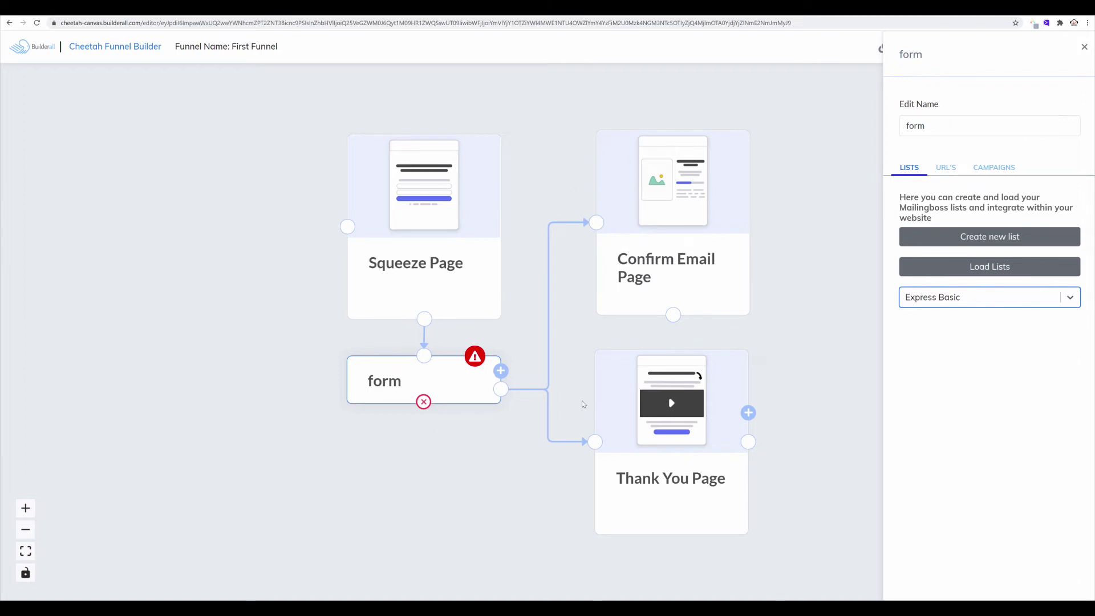
drag(798, 306, 797, 308)
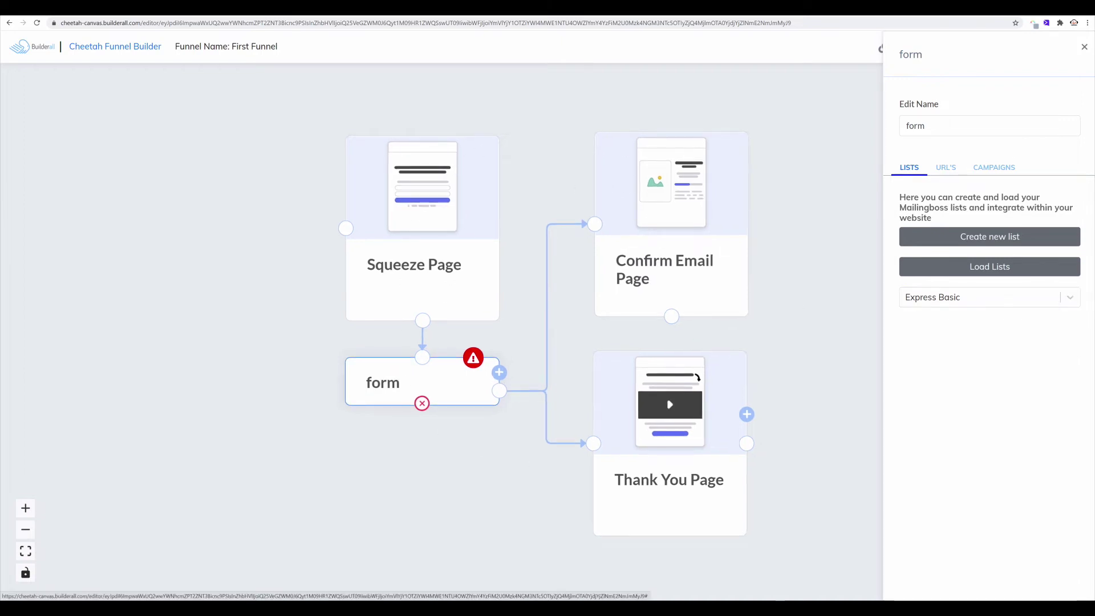
Step: Set the form's pending registration URL to Confirm Email Page and its sign up confirmation URL to Thank You Page
click(946, 168)
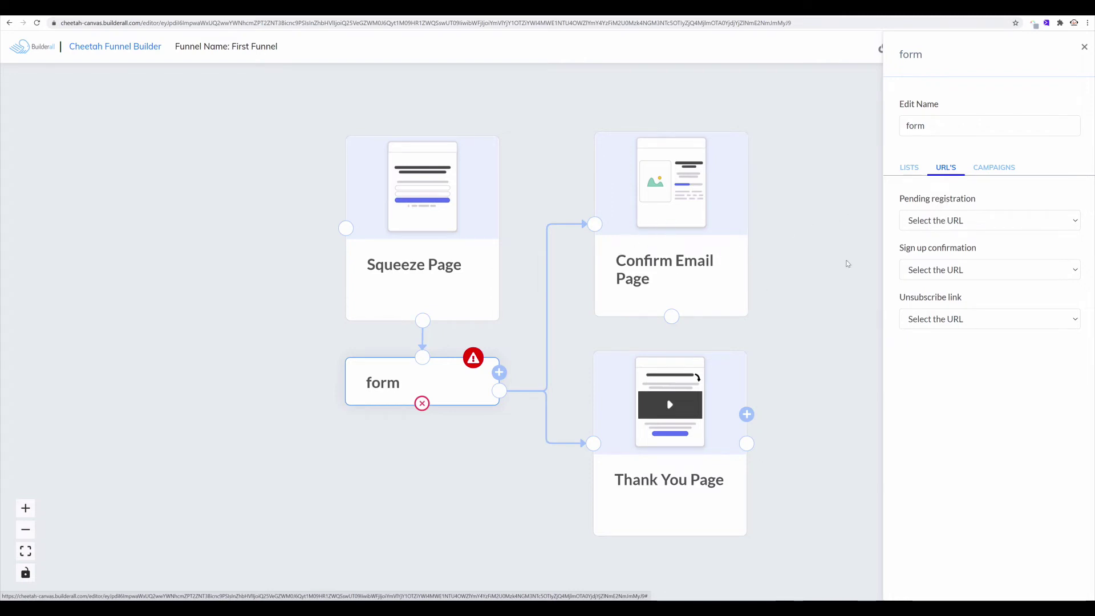
click(941, 221)
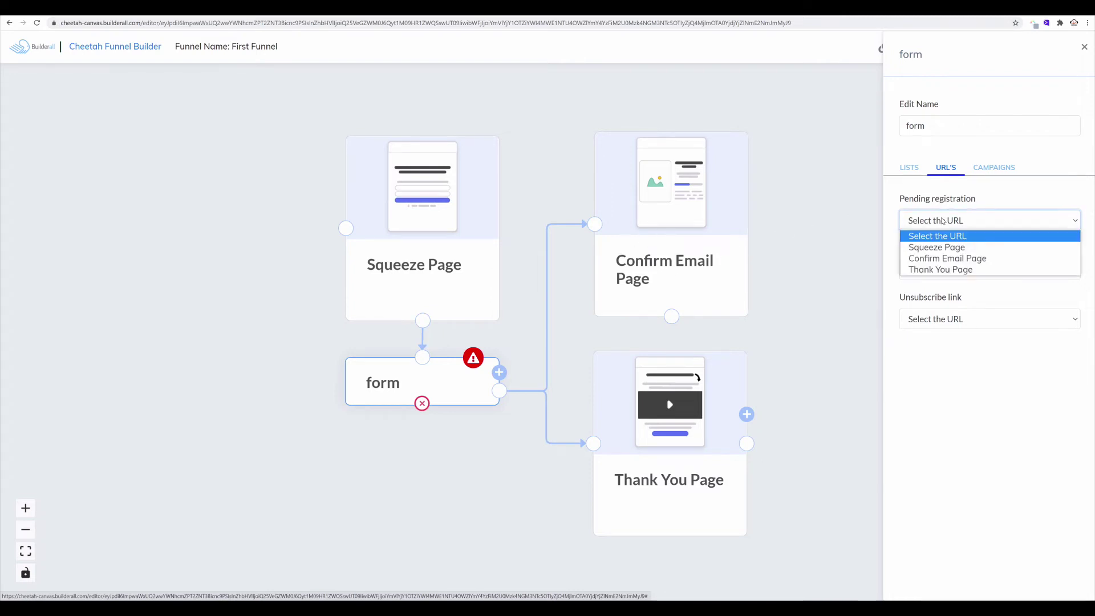
click(925, 258)
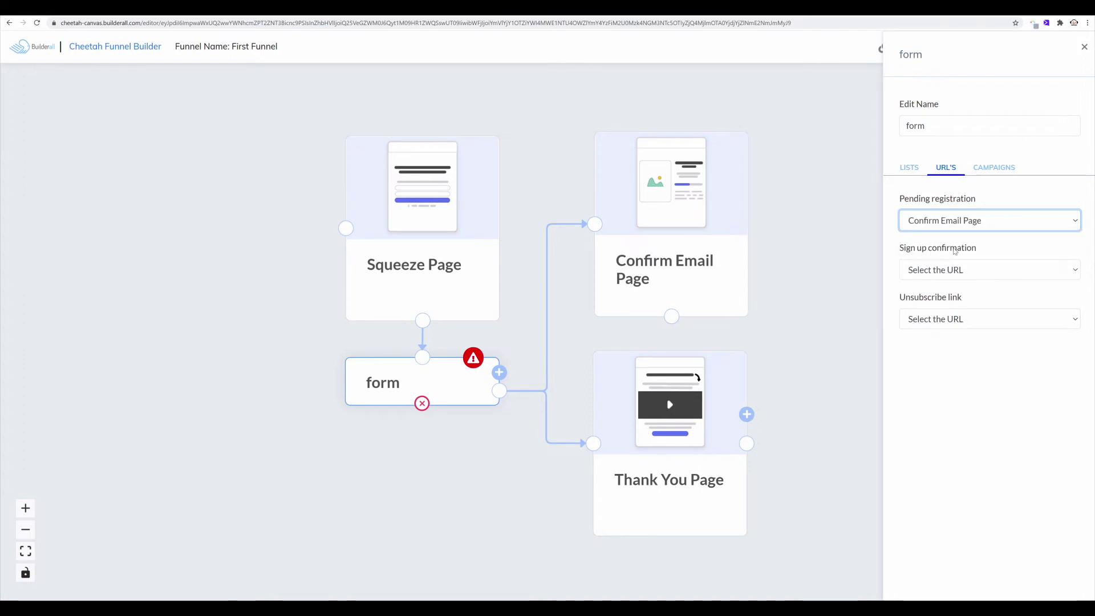
click(958, 270)
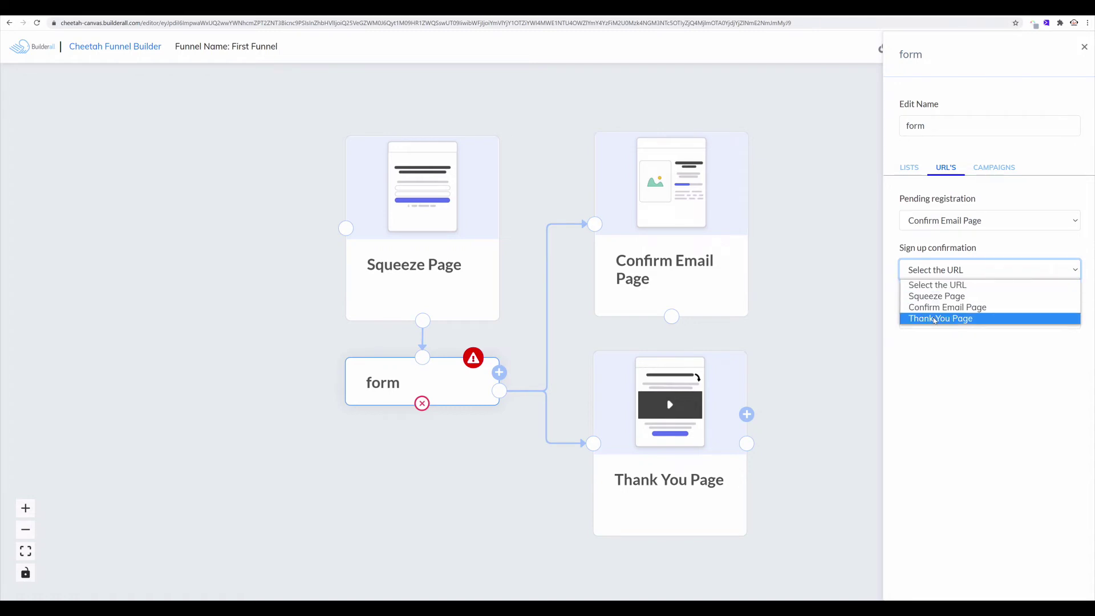
click(855, 239)
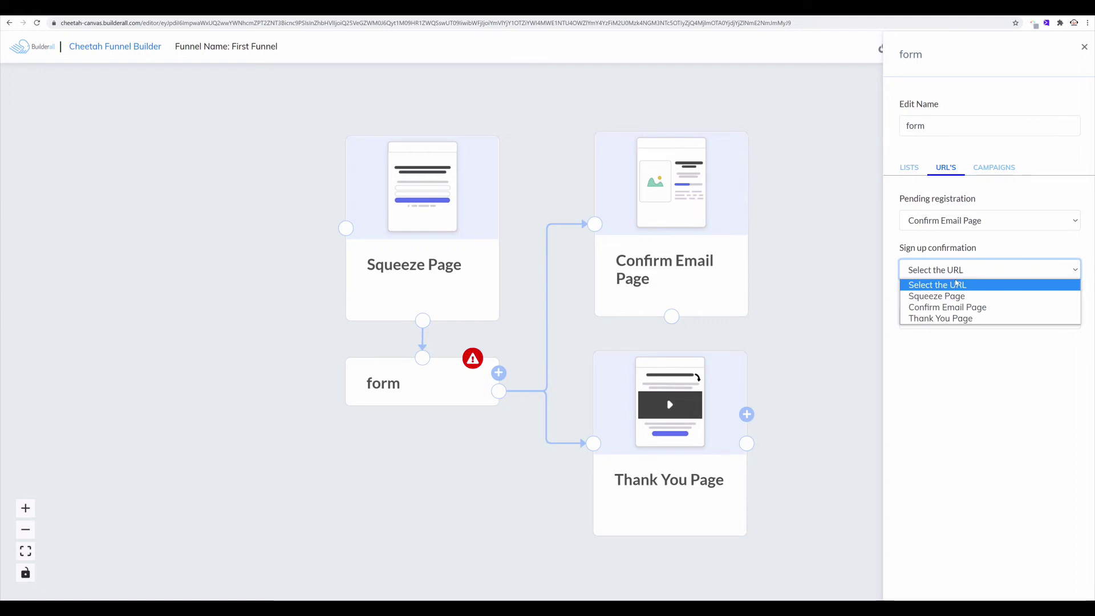
click(950, 318)
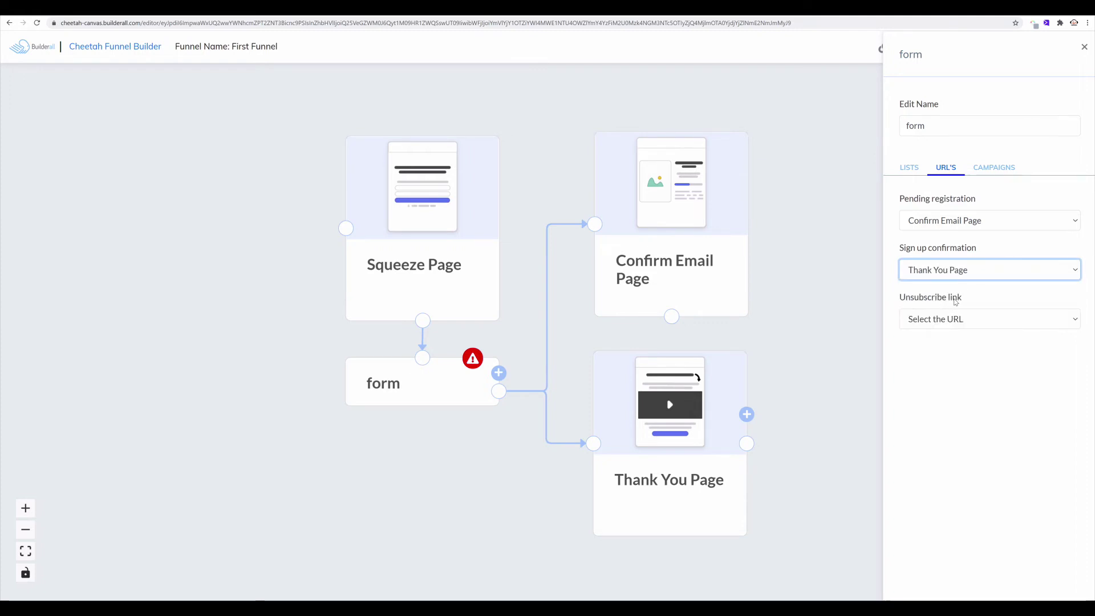
click(946, 319)
click(935, 332)
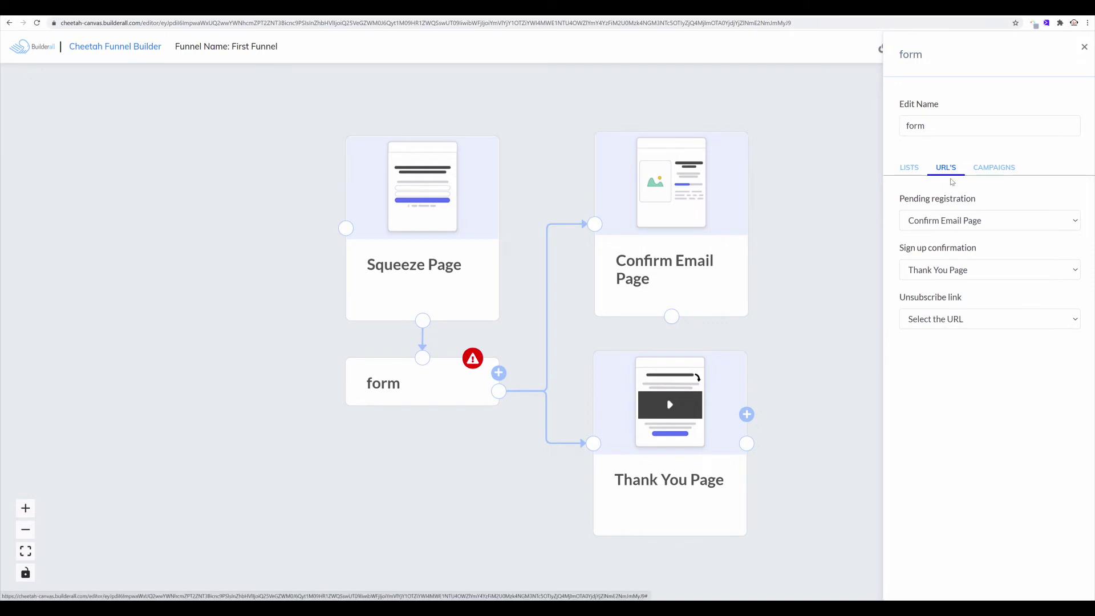
Step: Examine the form's campaign options and close the settings
click(983, 171)
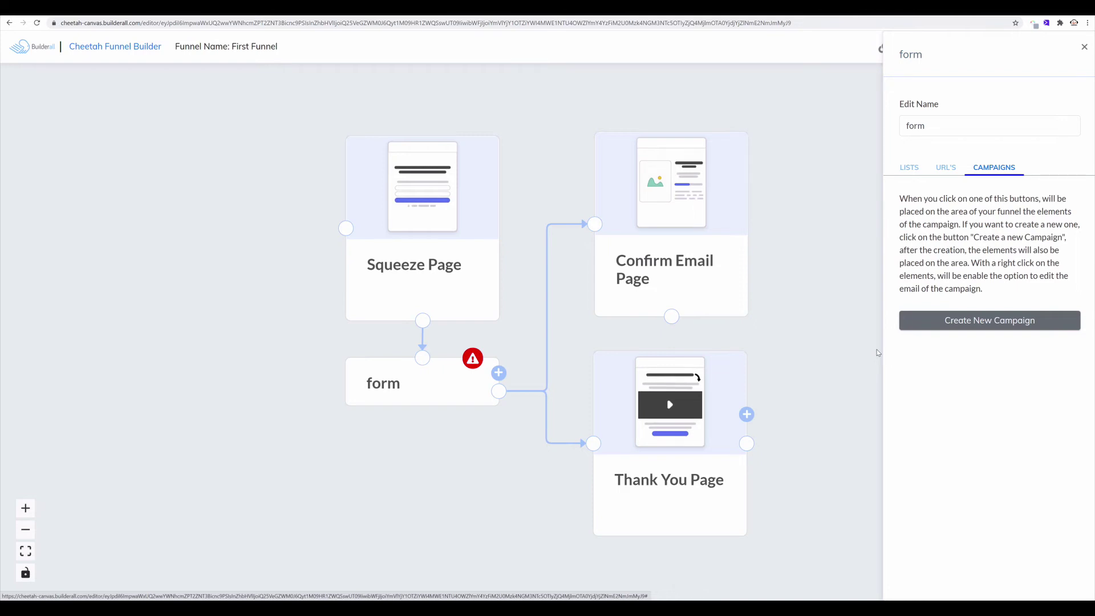
click(1084, 47)
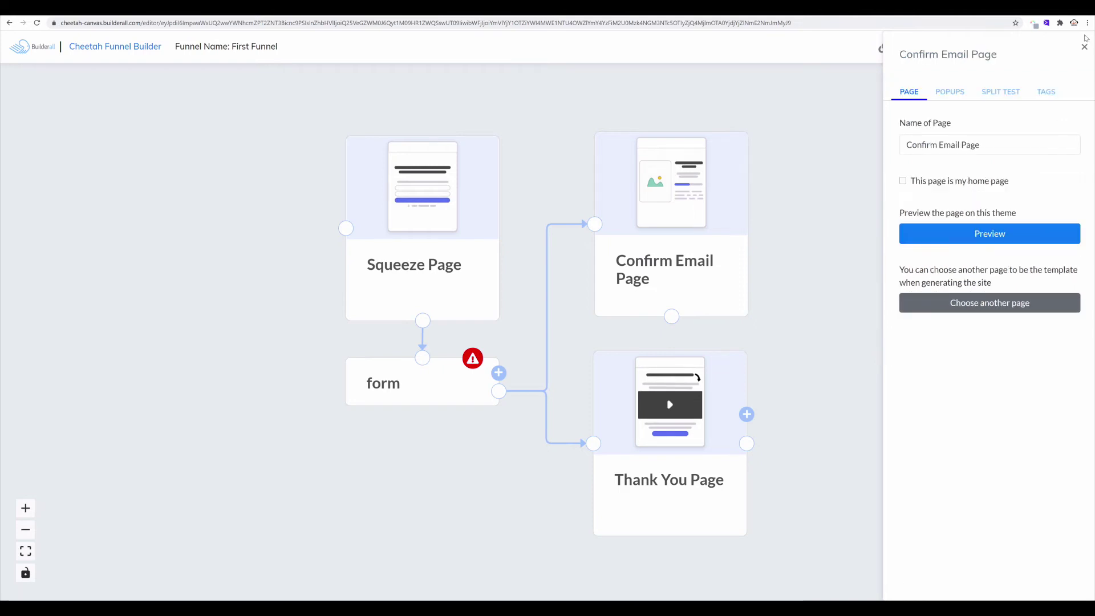
click(1084, 47)
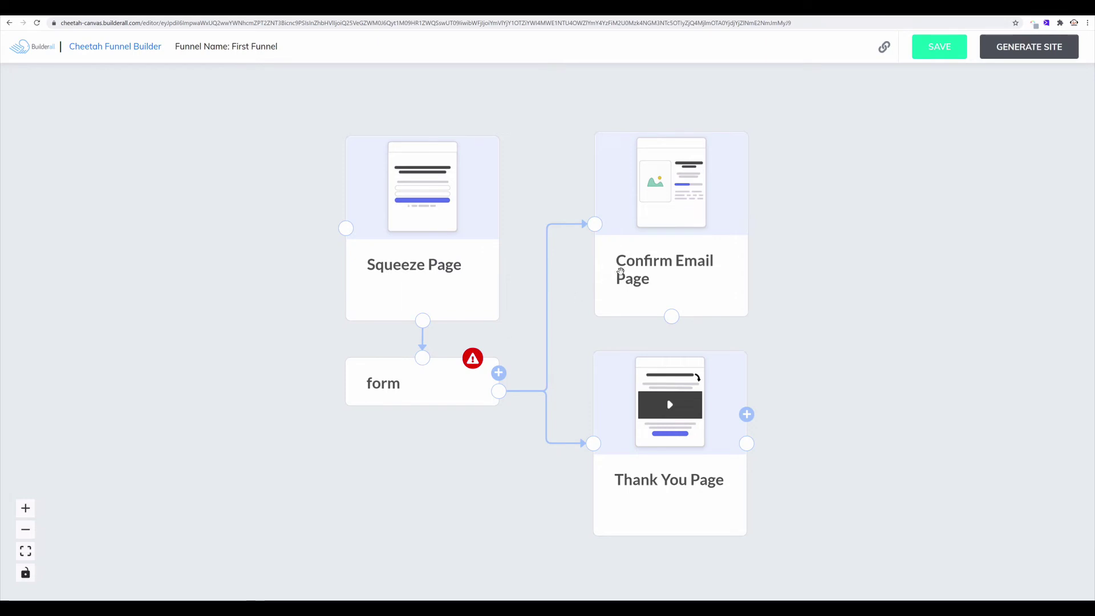
Step: Open the Confirm Email Page settings and preview the page on the current theme
click(697, 220)
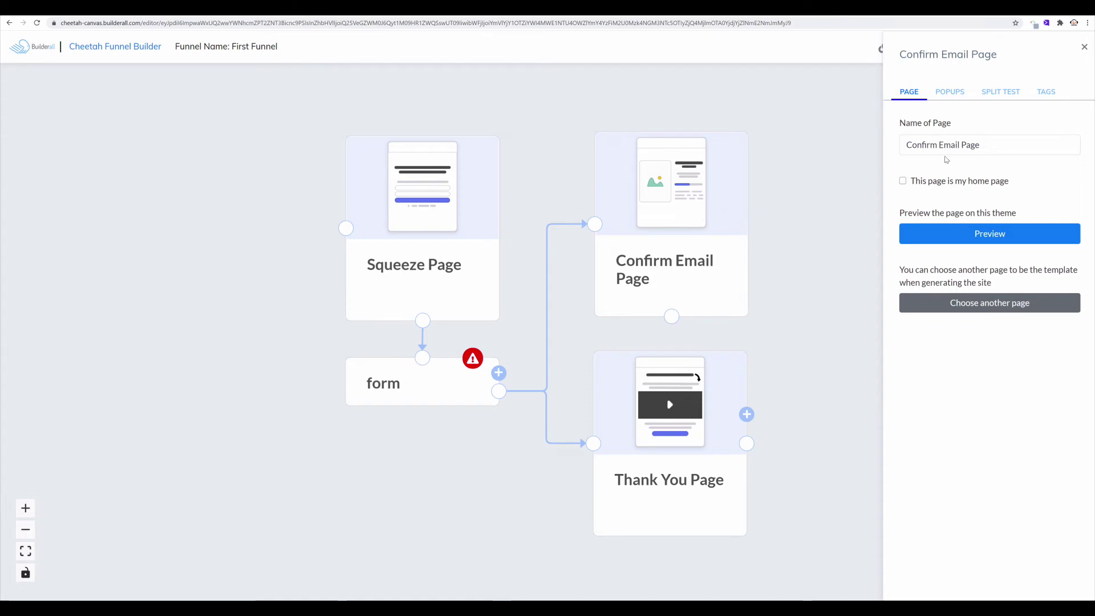
click(949, 239)
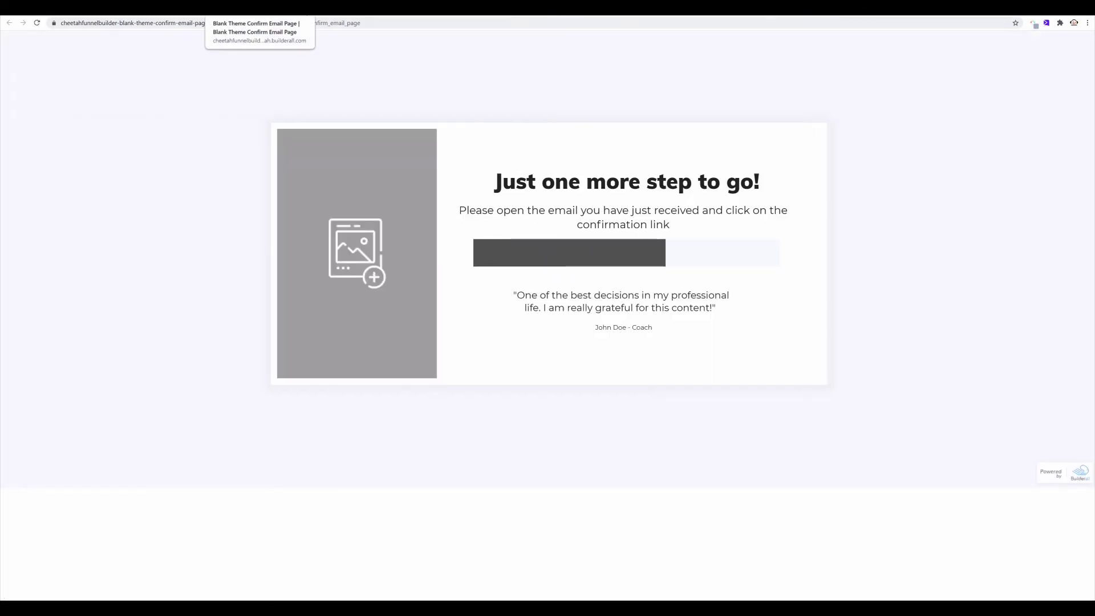
Step: Leave the preview, examine the Confirm Email Page's popup, split test and tag options, and check the Thank You Page settings
click(300, 8)
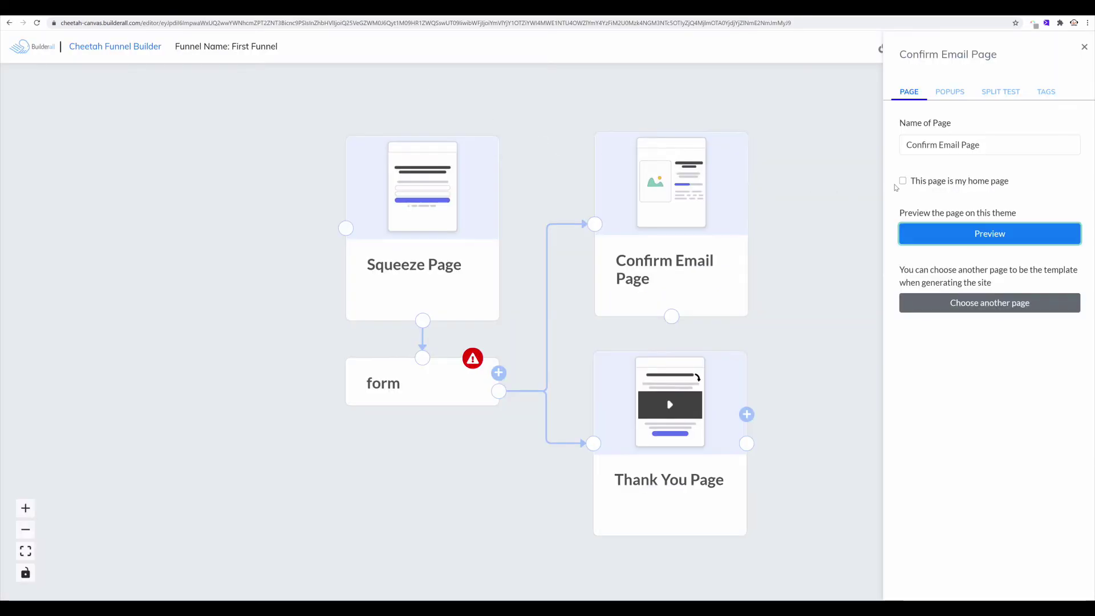
click(949, 97)
click(997, 98)
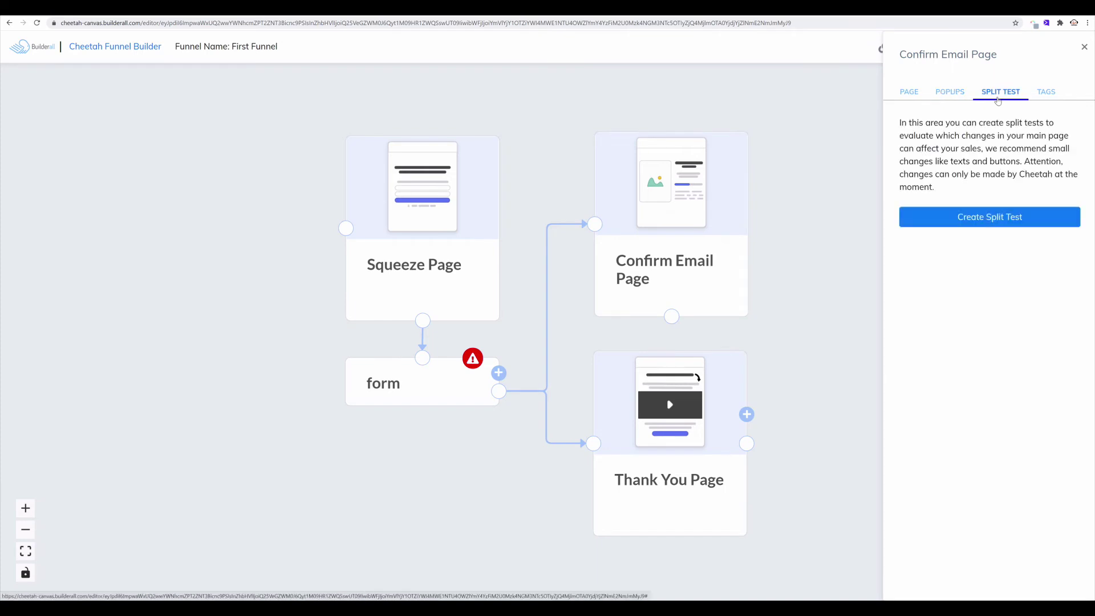
click(1041, 96)
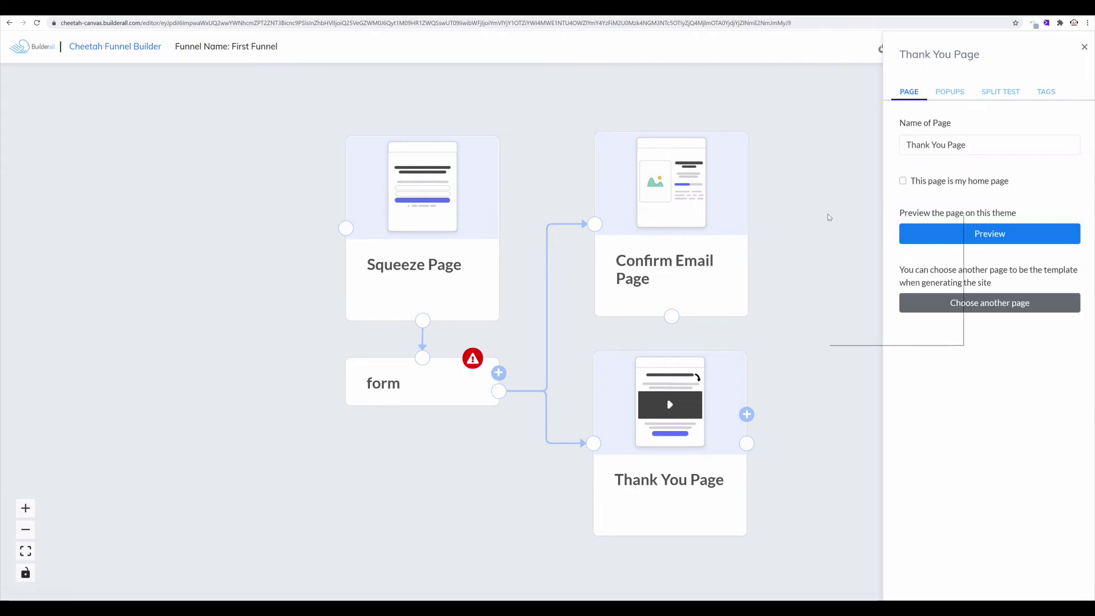
right_click(827, 214)
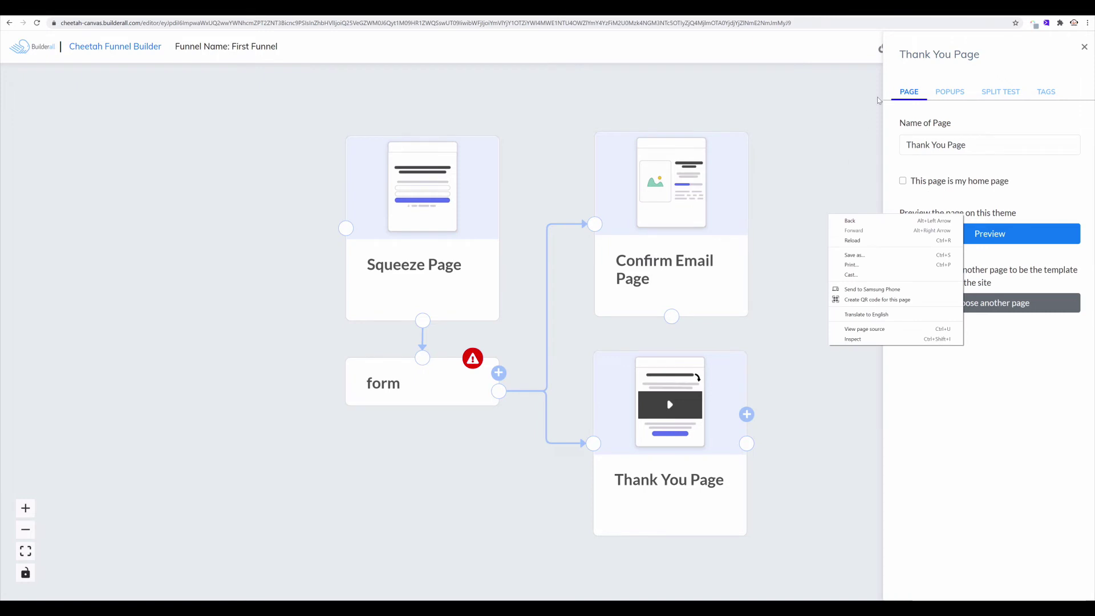
click(1085, 49)
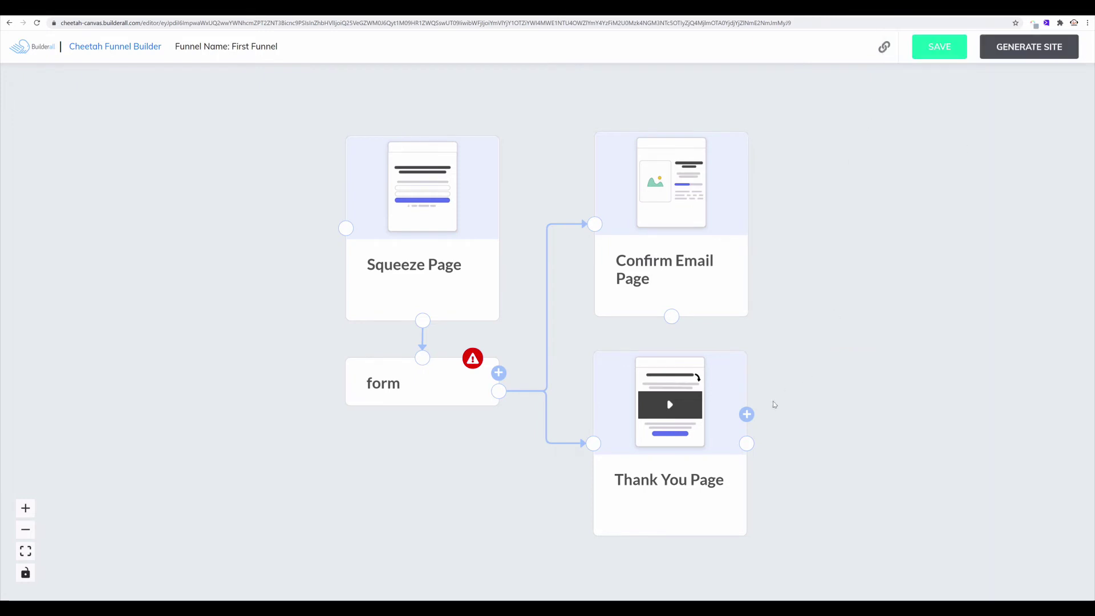
Step: Add a Share Page from the Other Pages elements and place it to the right of the Confirm Email and Thank You pages
click(746, 414)
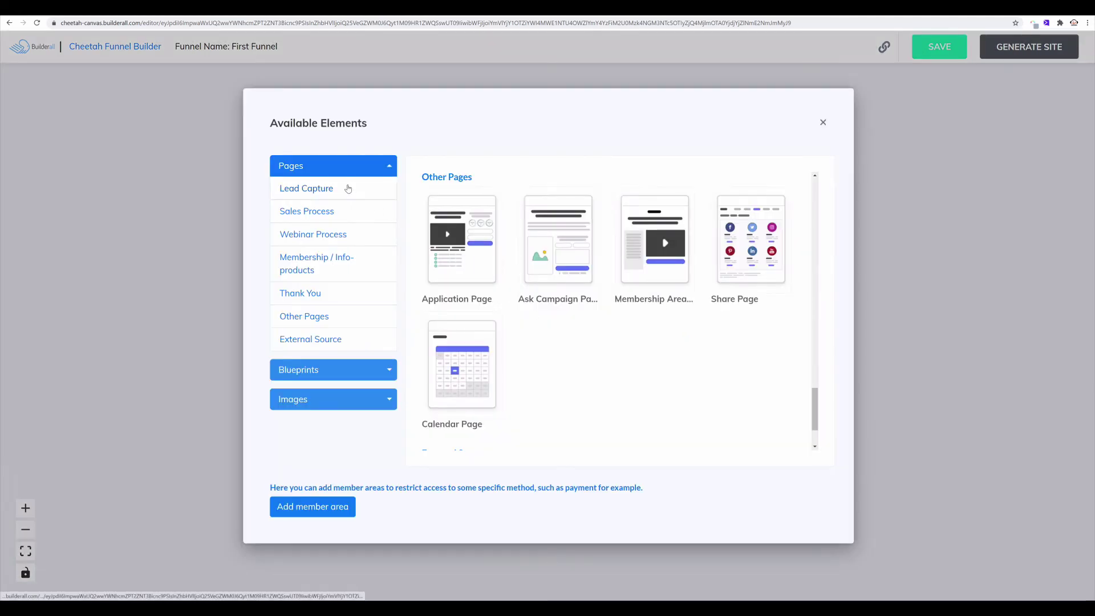
click(332, 370)
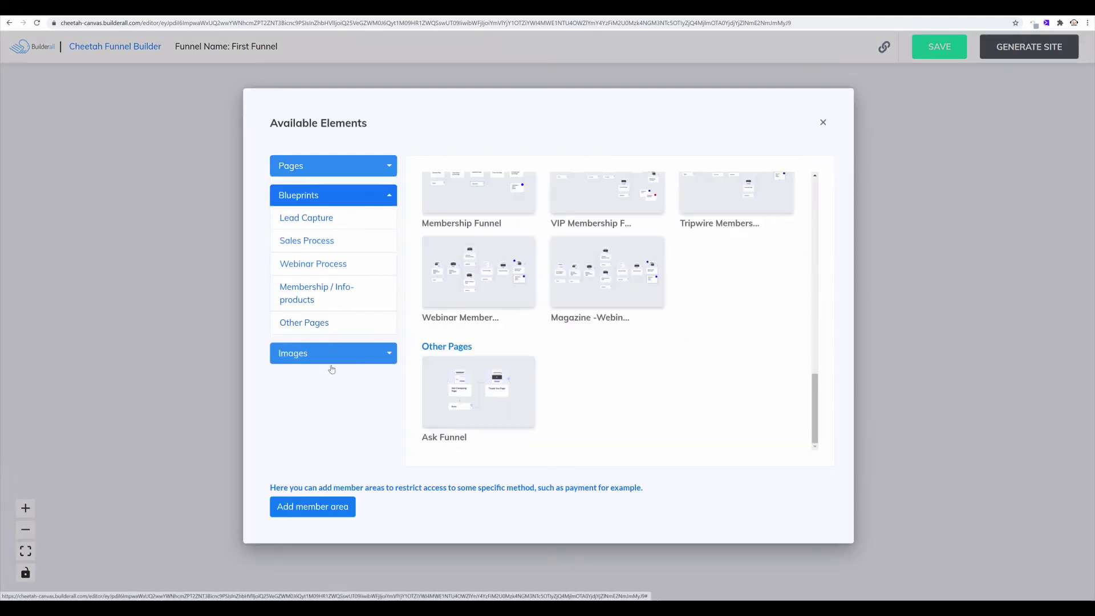
click(389, 170)
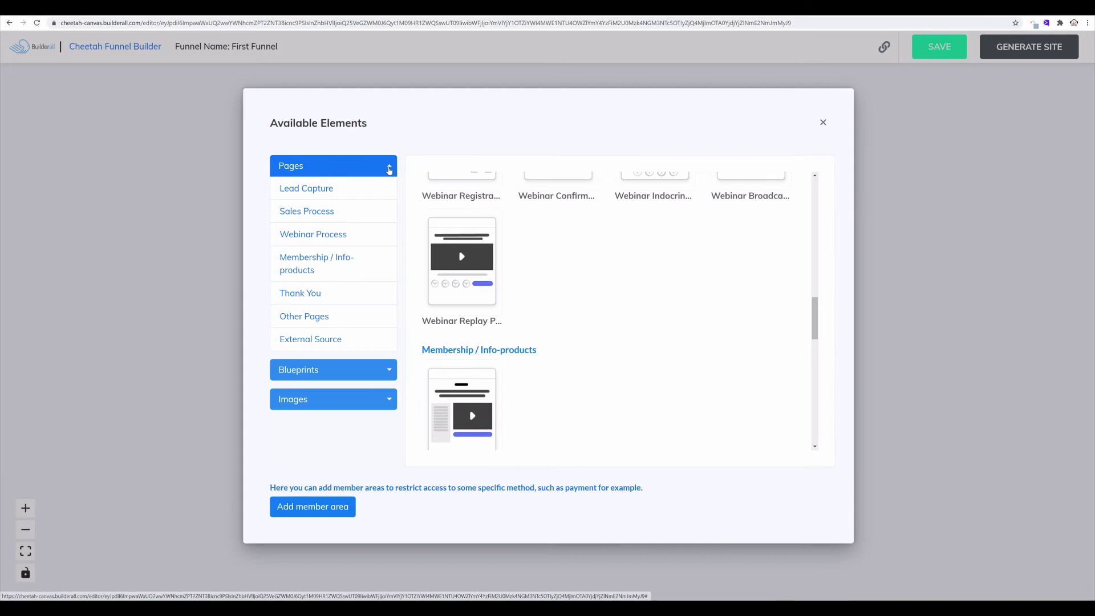
click(310, 319)
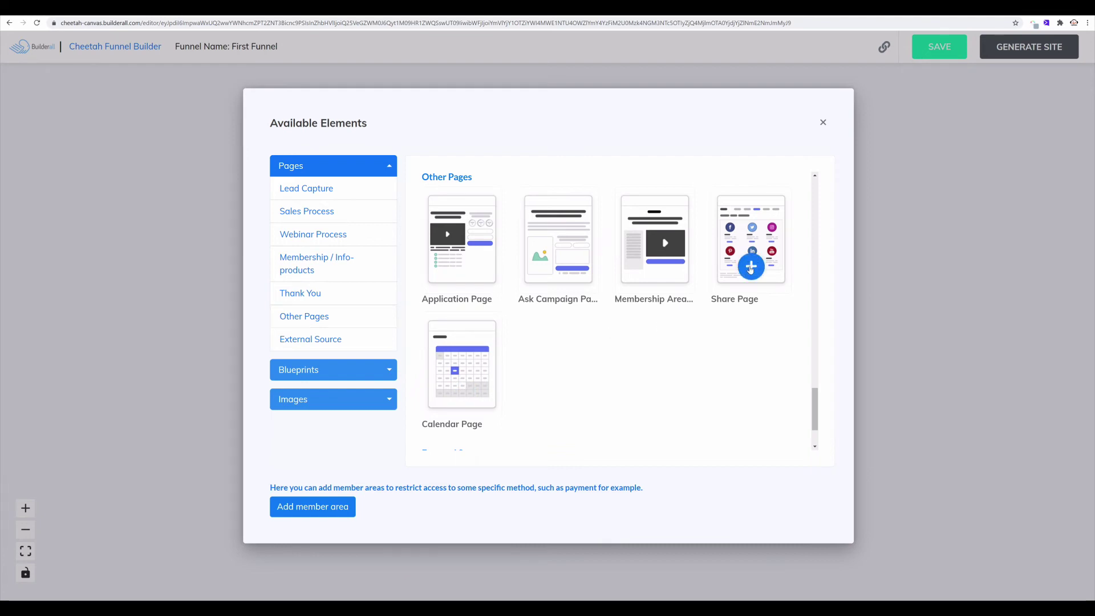
click(750, 267)
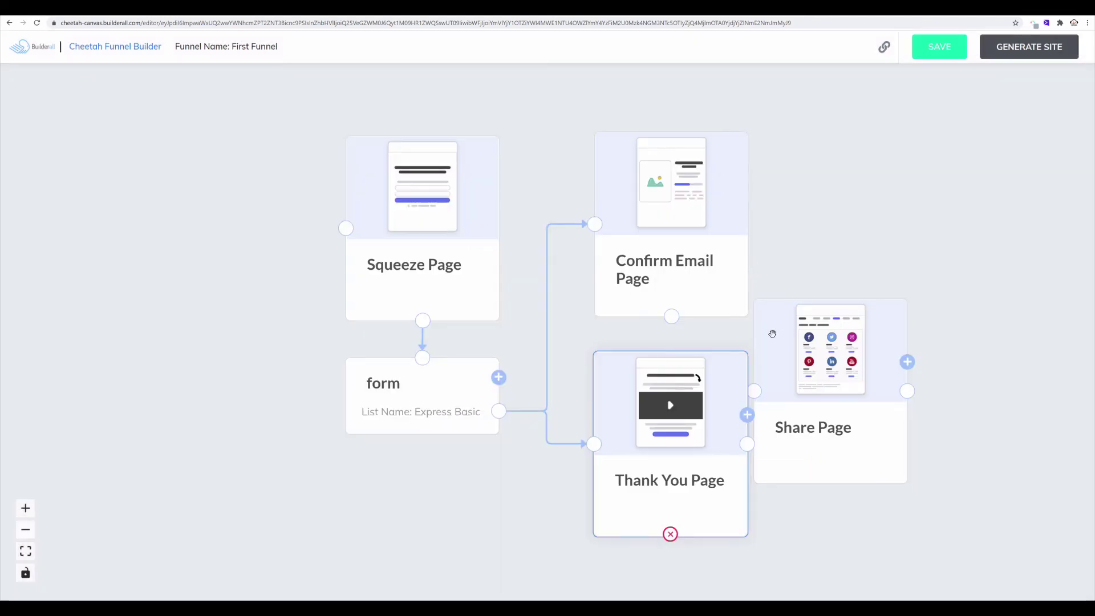
drag(772, 333, 863, 319)
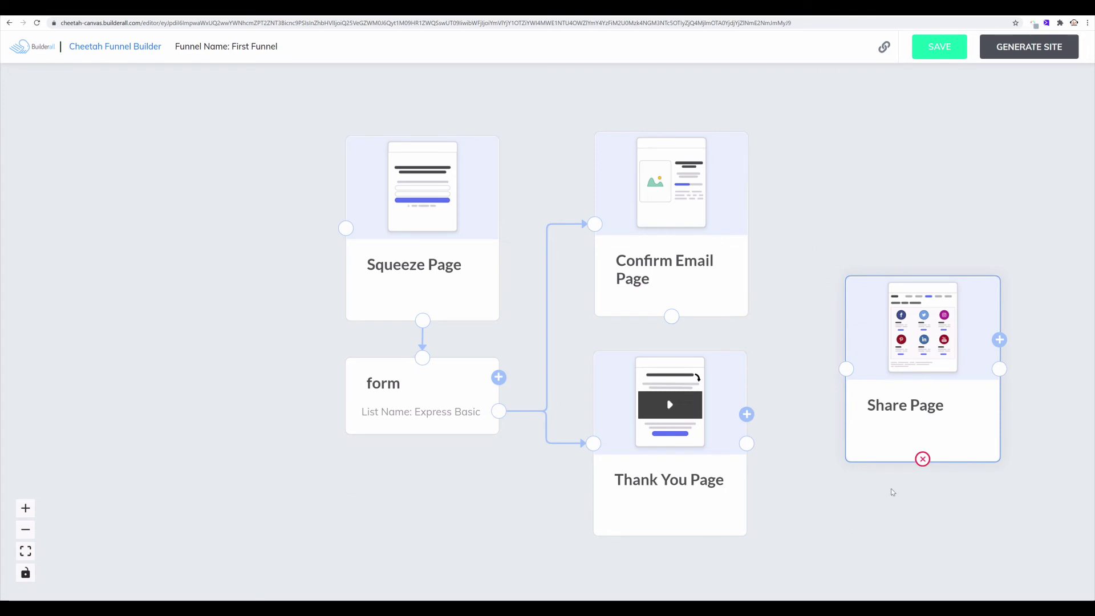
drag(888, 392, 887, 405)
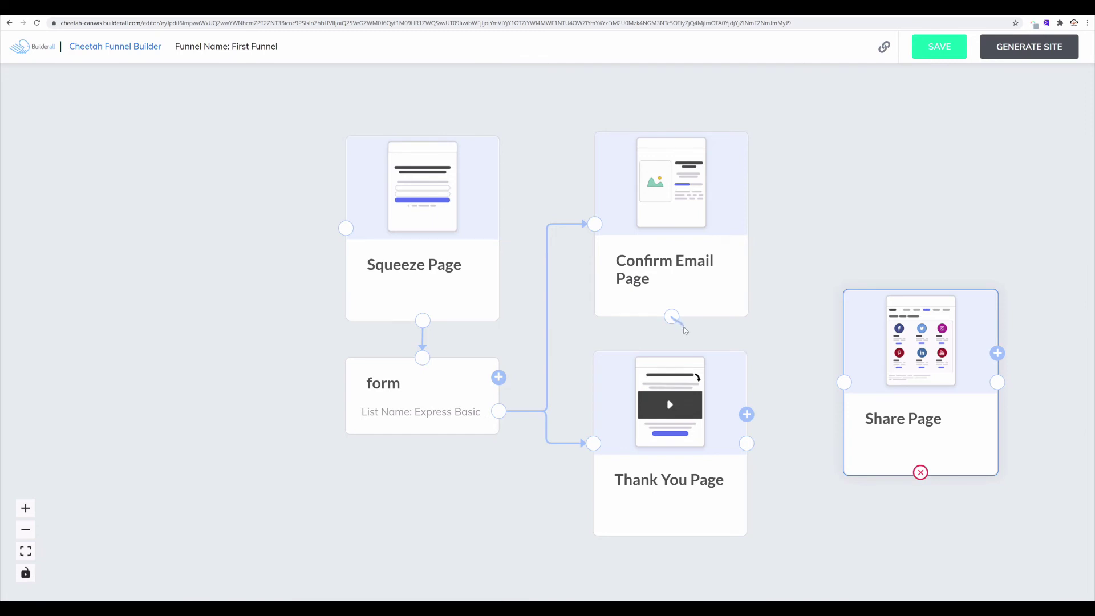
Step: Connect the Confirm Email Page to the Share Page and check the Share Page's settings
drag(674, 318, 850, 308)
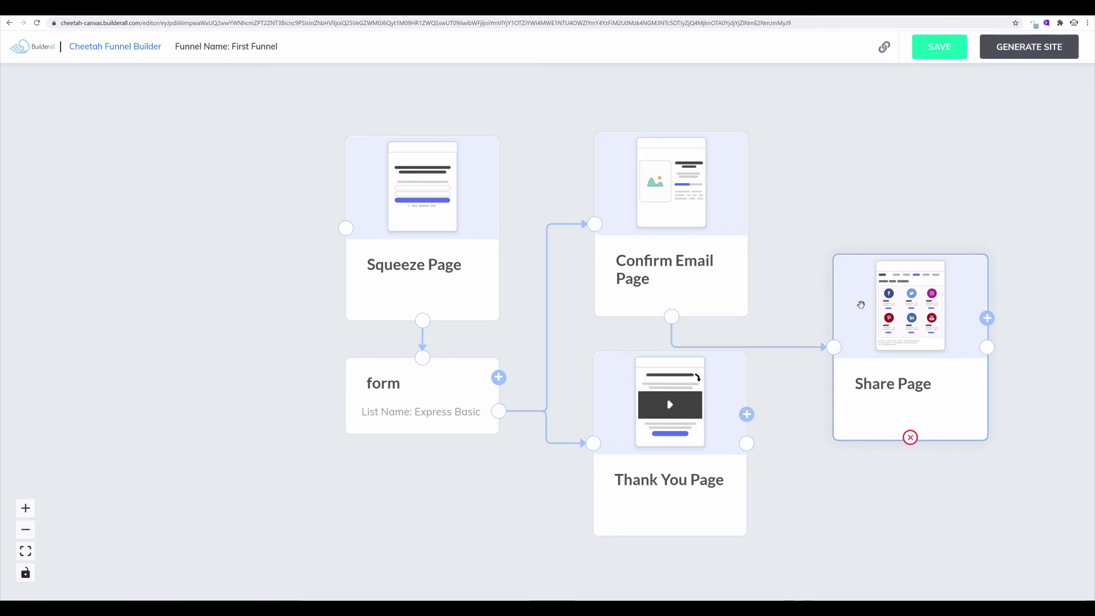
click(863, 301)
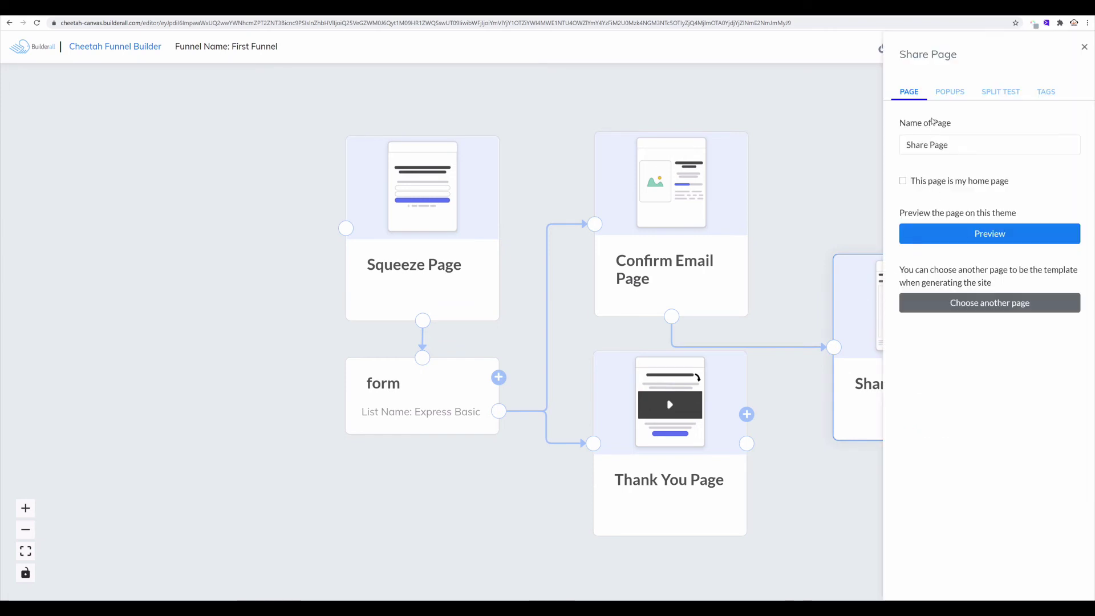
click(822, 193)
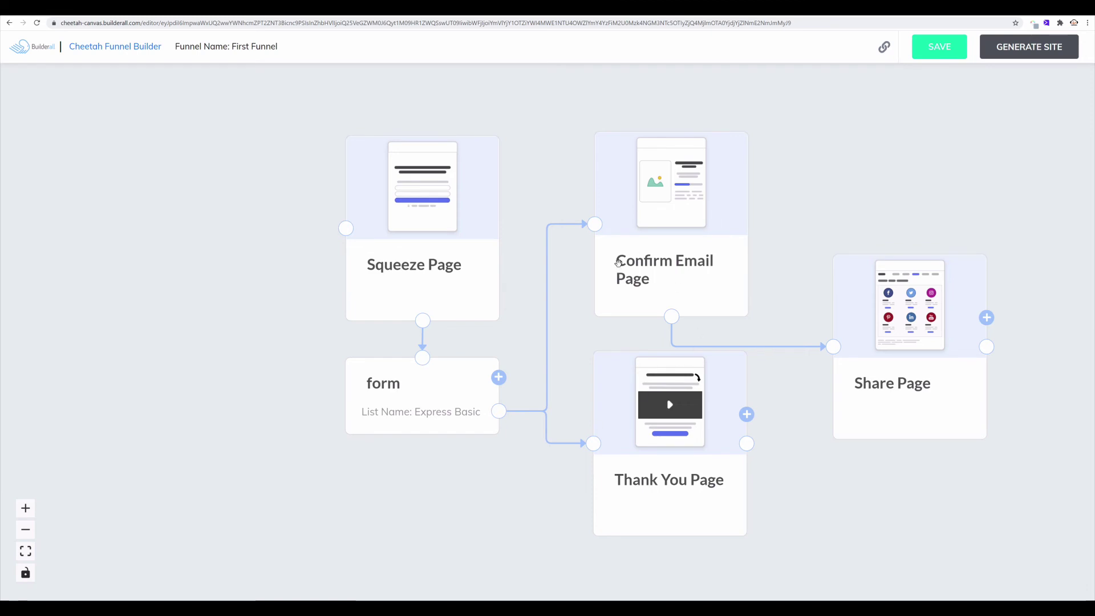
Step: Examine the existing sites available for linking to the funnel and leave without linking one
click(884, 50)
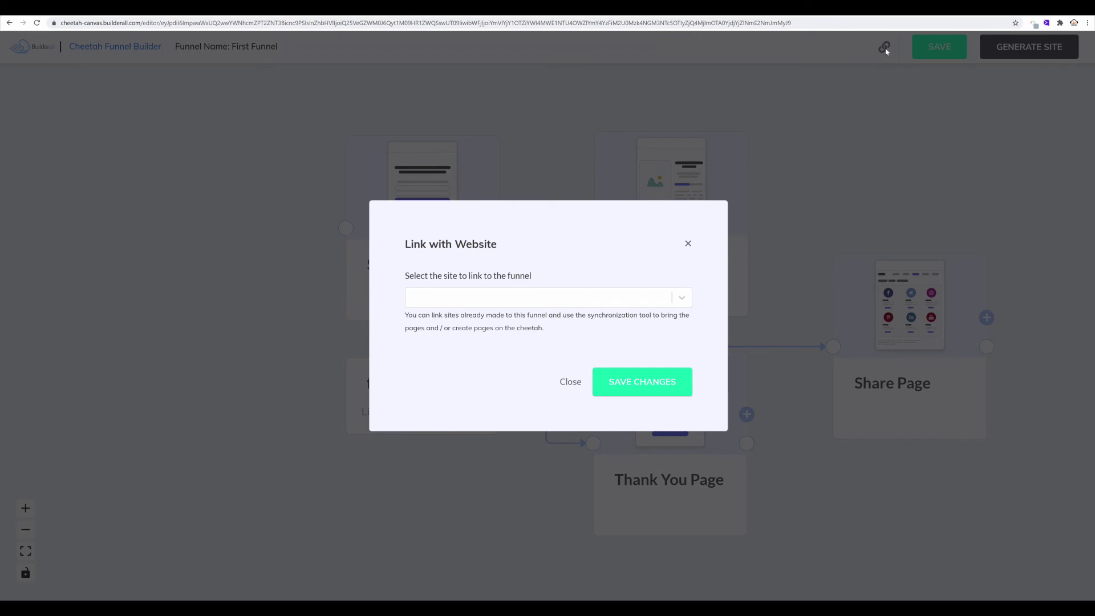
click(684, 302)
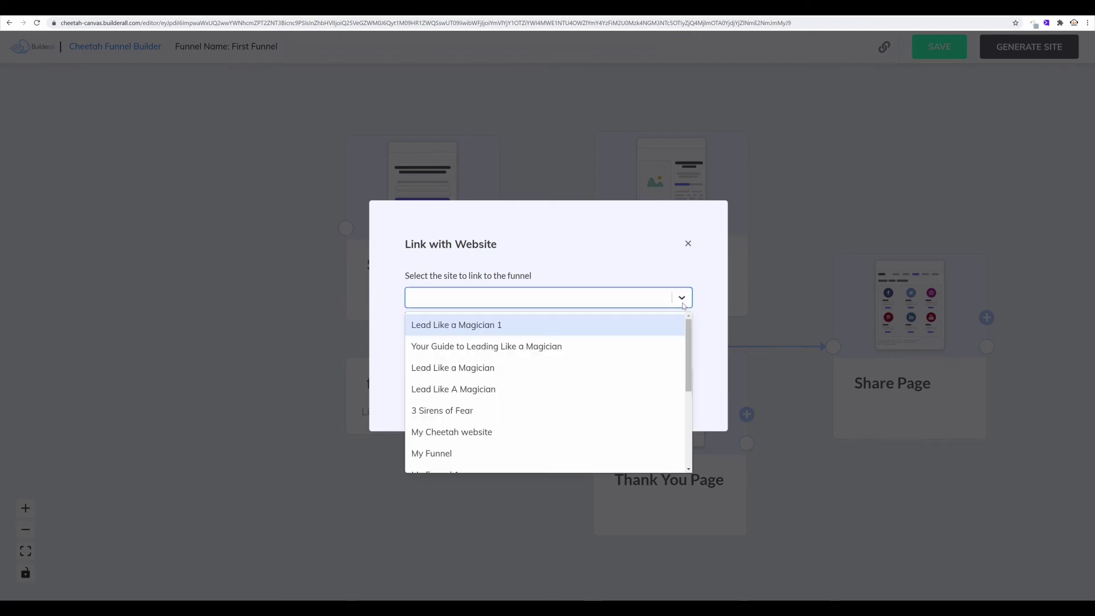
scroll(516, 382, down, 5)
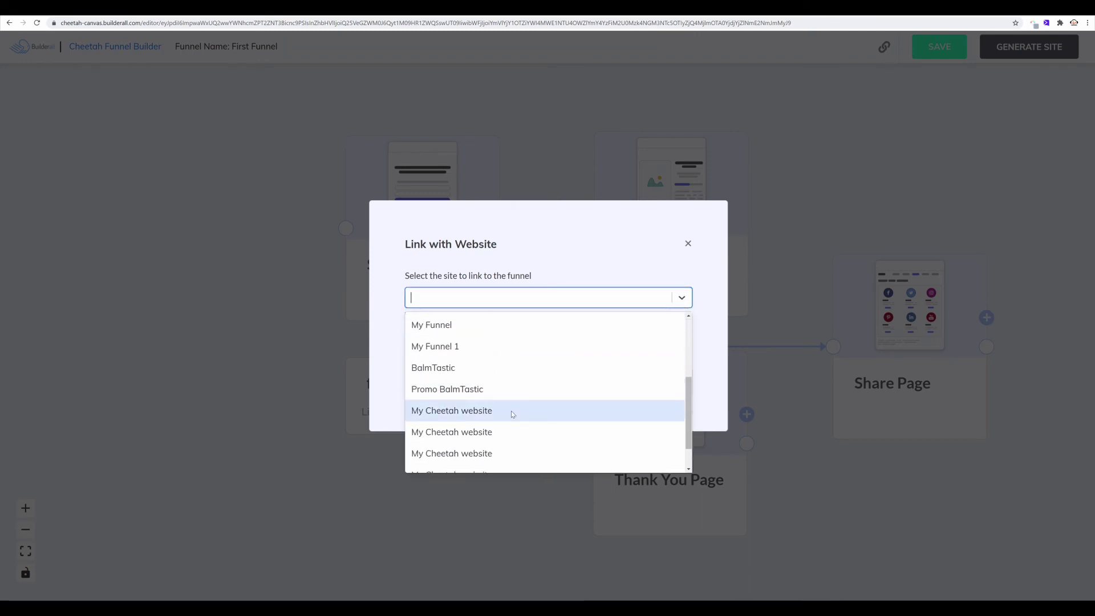
scroll(508, 376, up, 5)
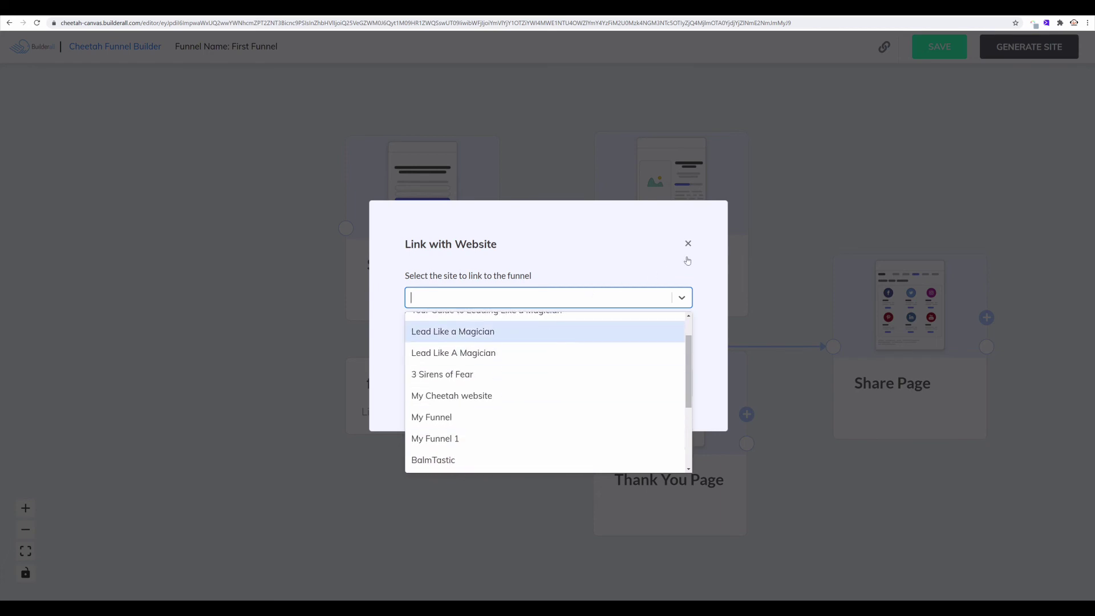
click(688, 244)
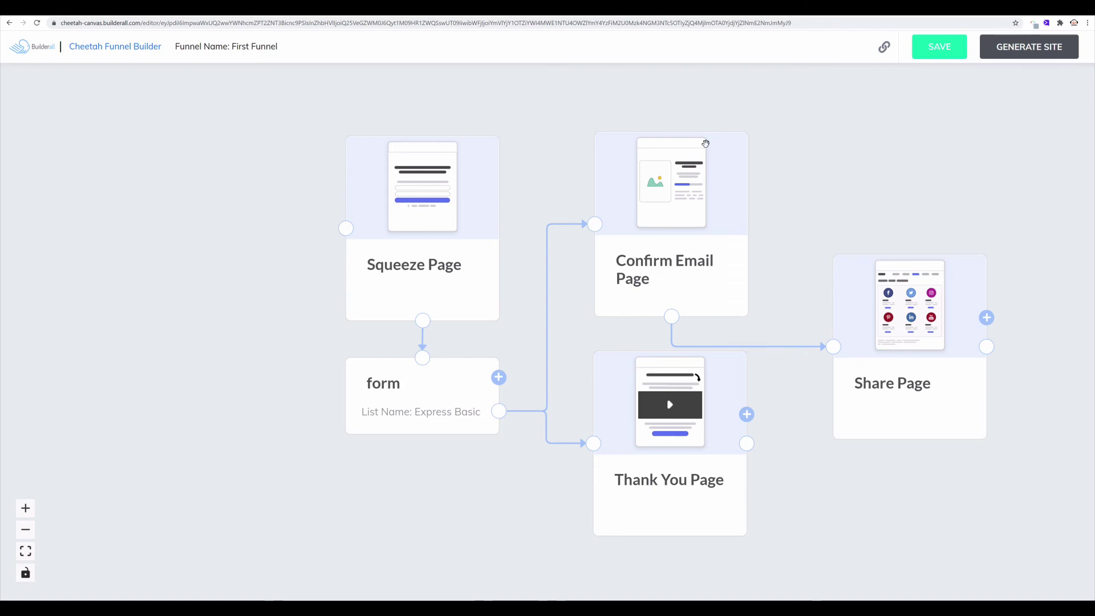
Step: Save the funnel and generate its site
click(949, 51)
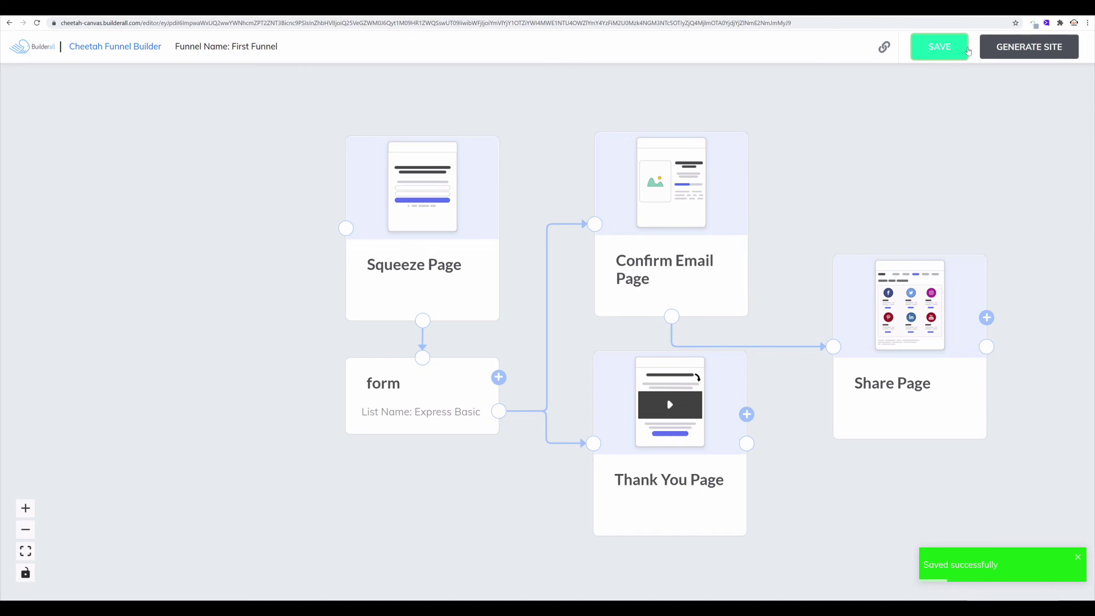
click(1020, 51)
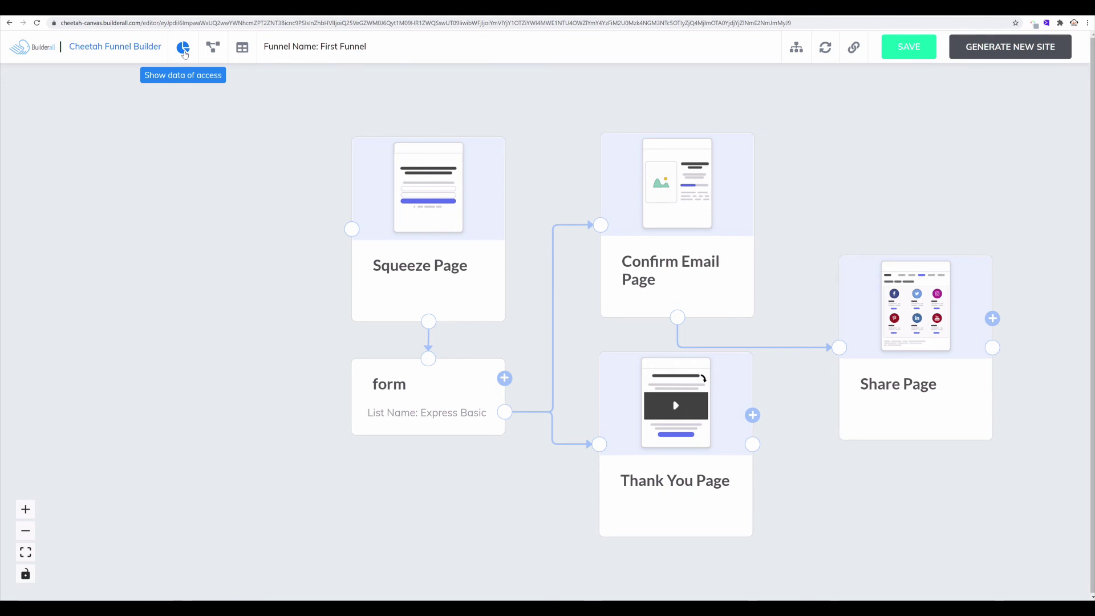
Step: Examine the funnel's sales simulation and open the generated site for viewing
click(243, 51)
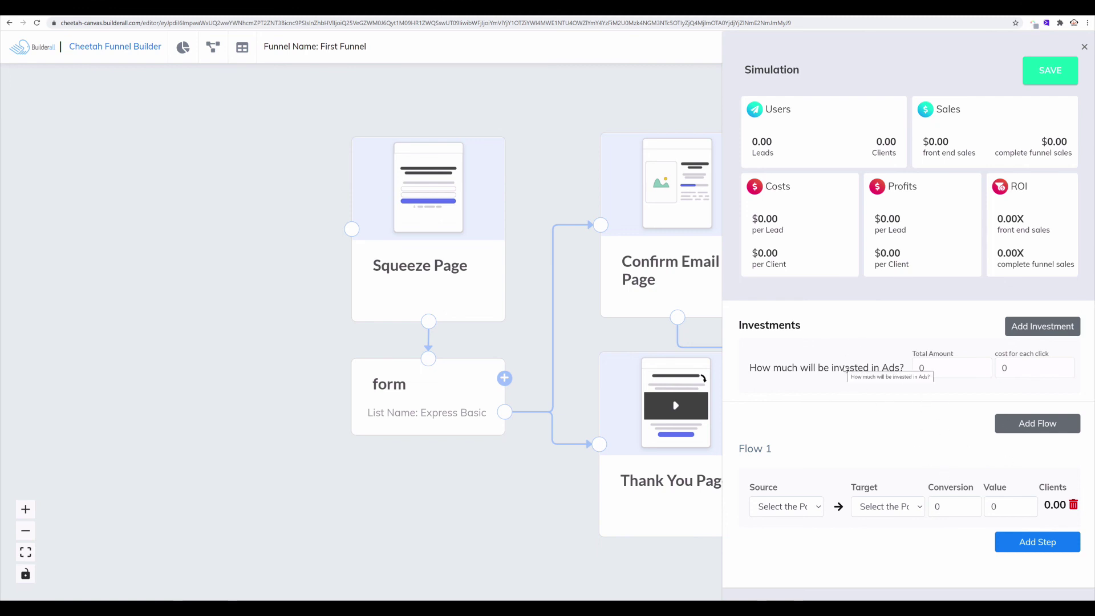
click(537, 87)
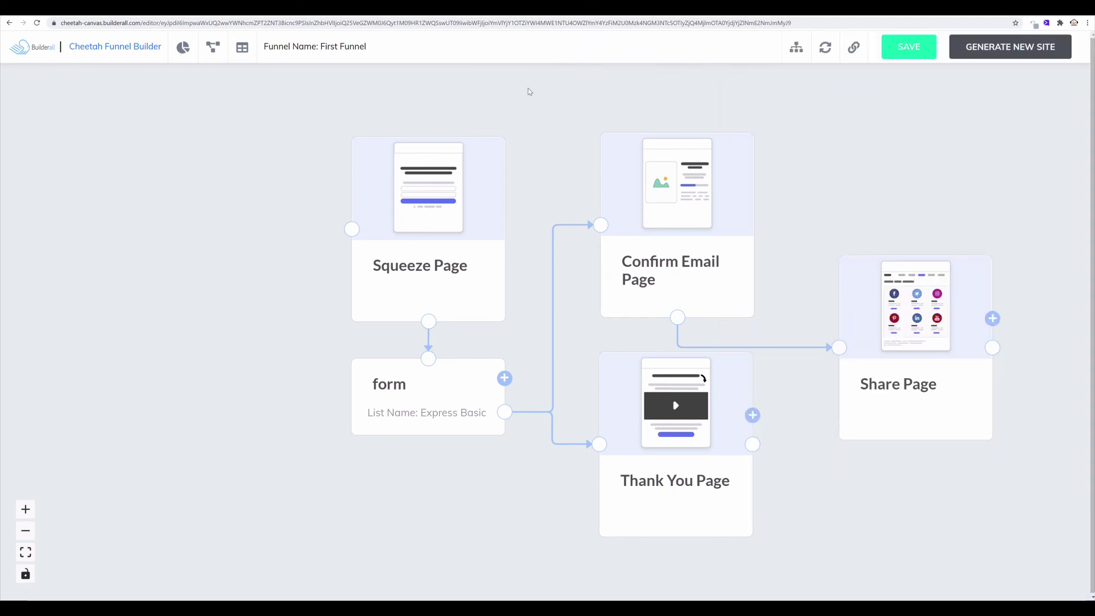
click(797, 50)
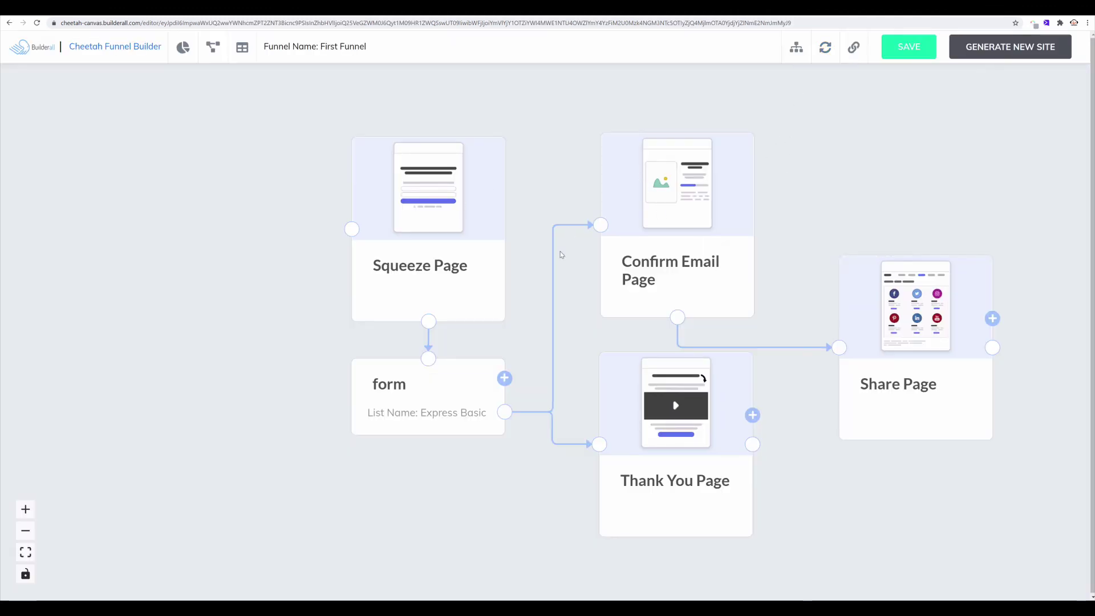
Step: Add an Offer Wall Page from the Thank You elements and connect the Share Page to it
click(993, 319)
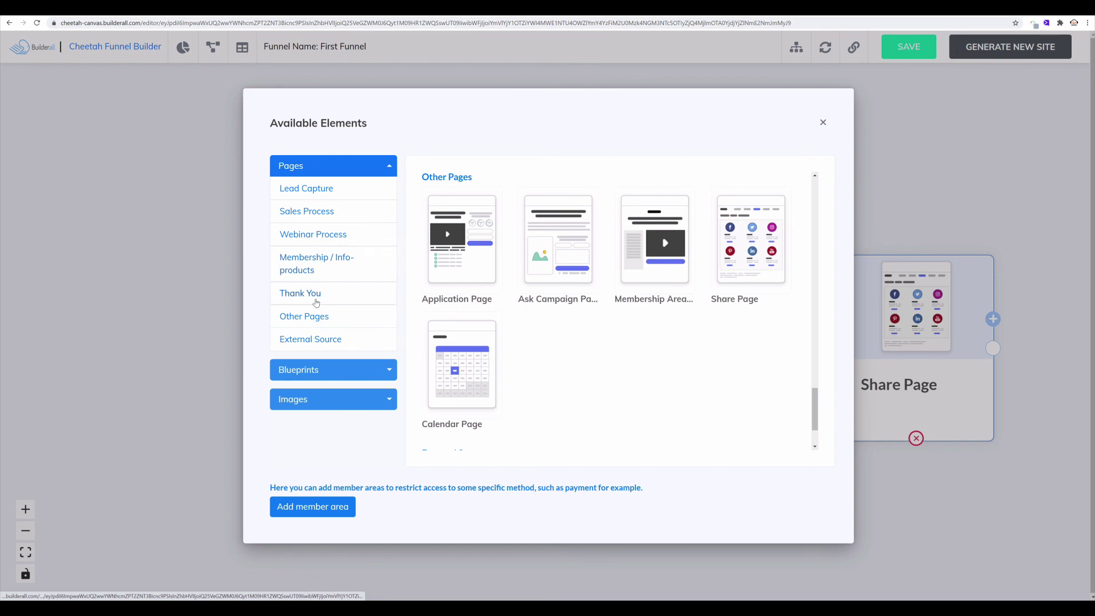
click(308, 296)
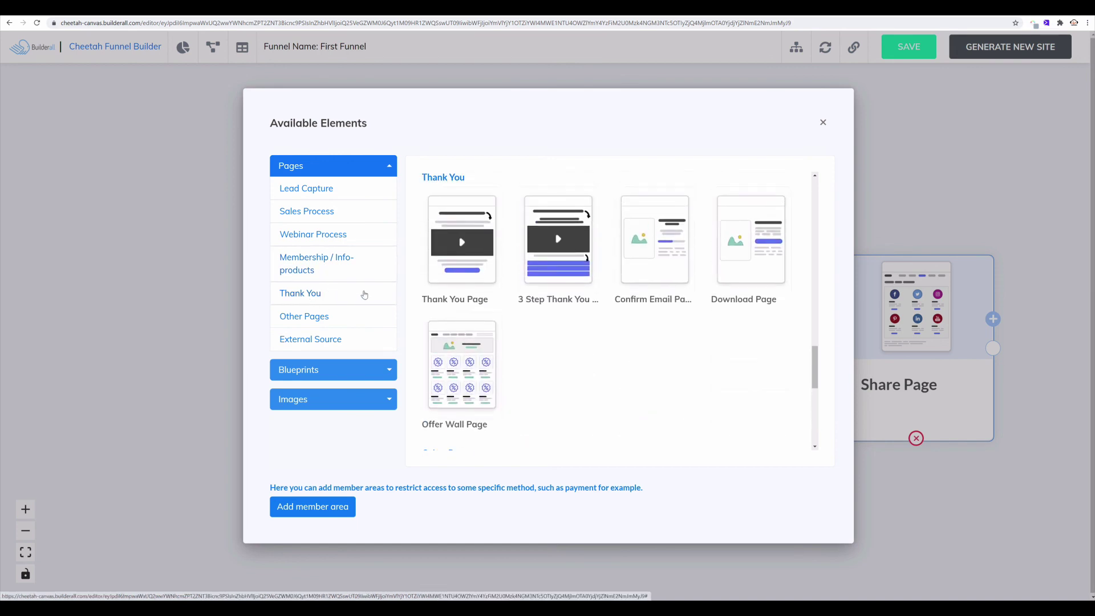
mouse_move(453, 368)
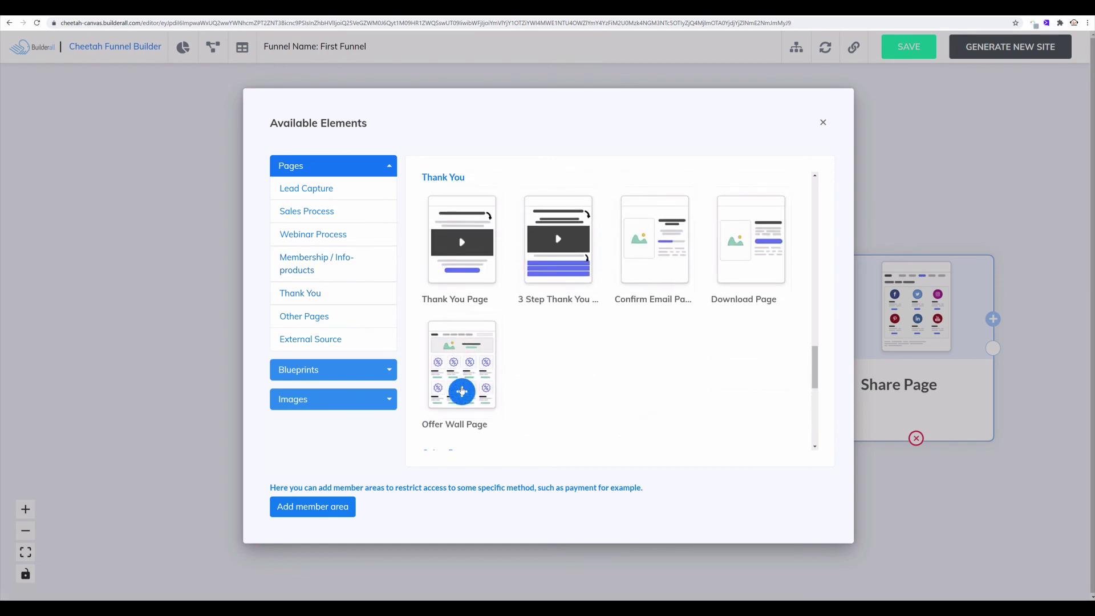
click(462, 391)
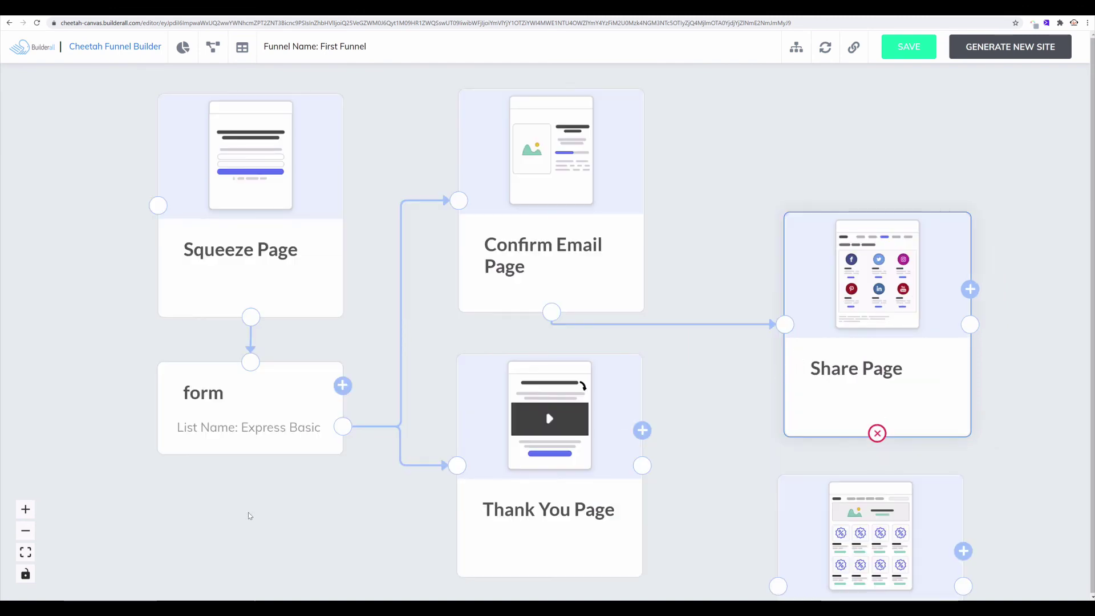
click(25, 552)
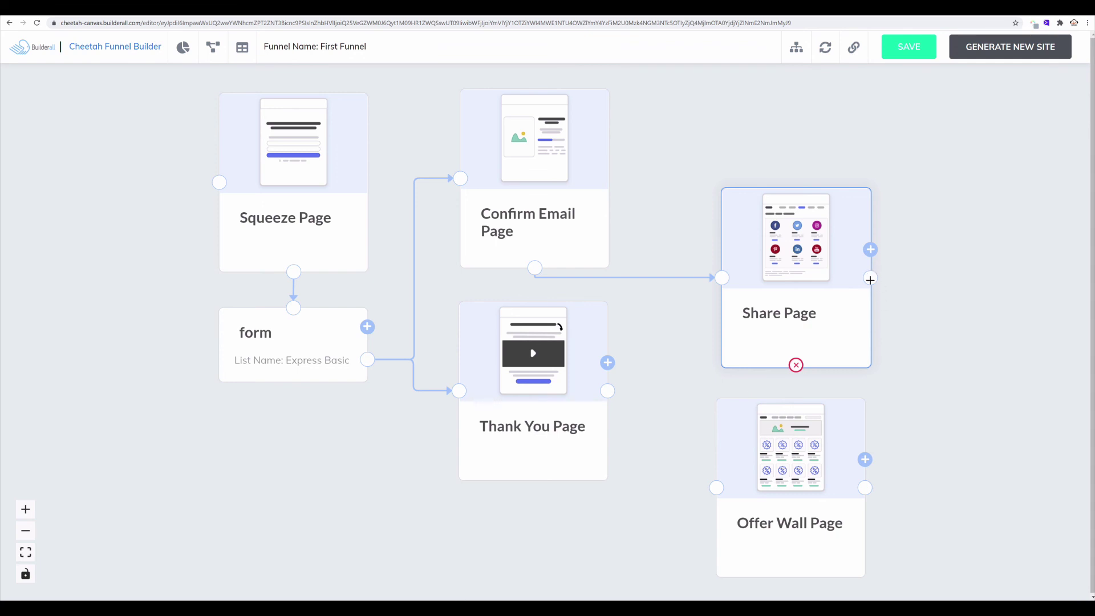
drag(870, 279, 962, 458)
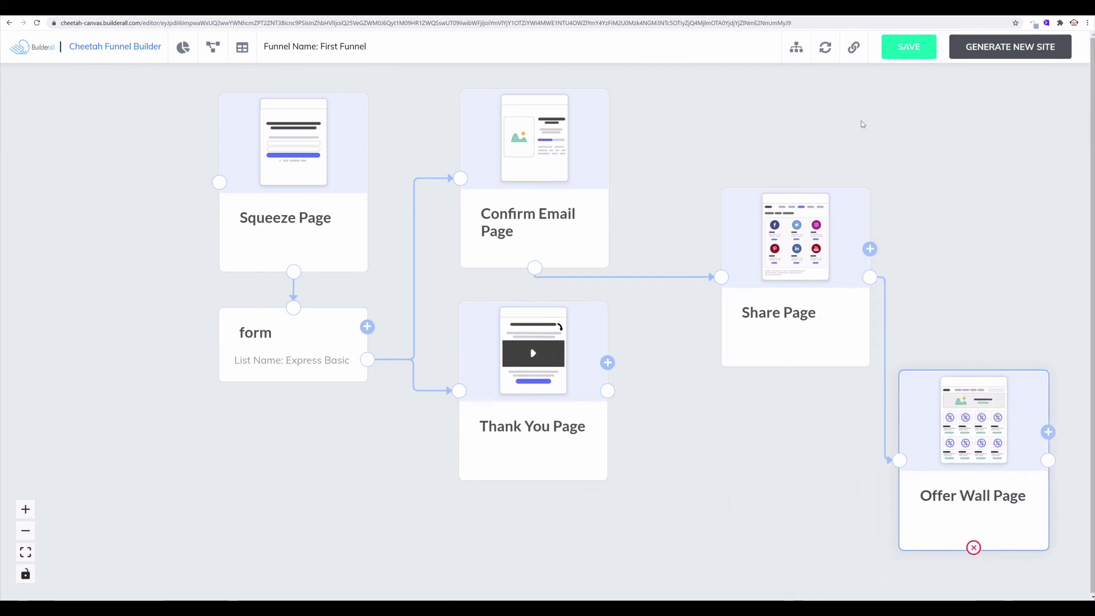
Step: Sync the missing Offer Wall Page from the funnel to the Cheetah website and open the site in the Cheetah editor
click(826, 49)
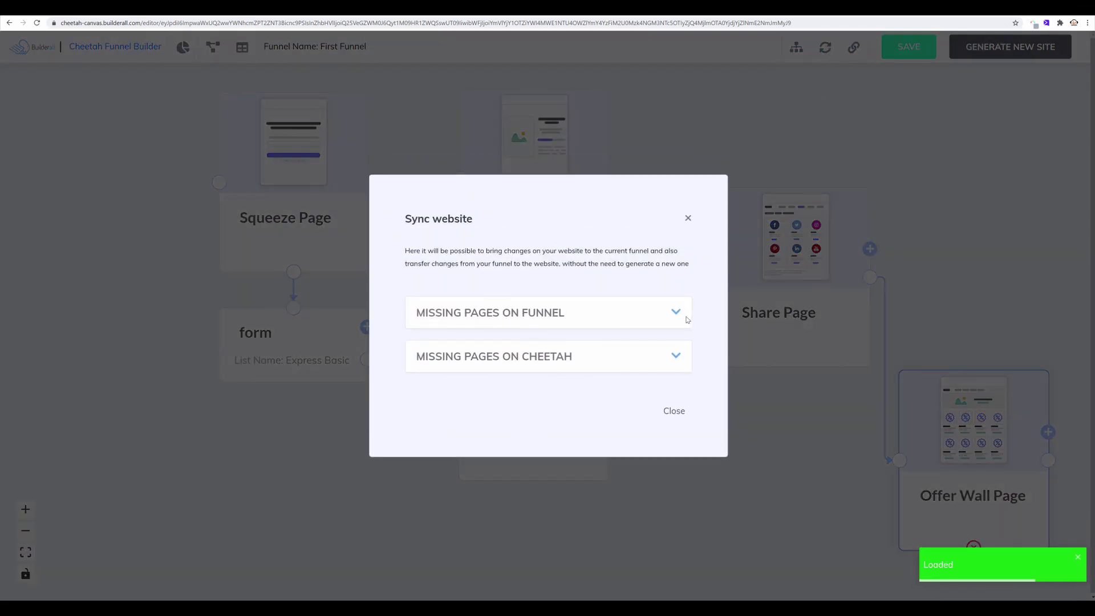
click(682, 315)
click(676, 362)
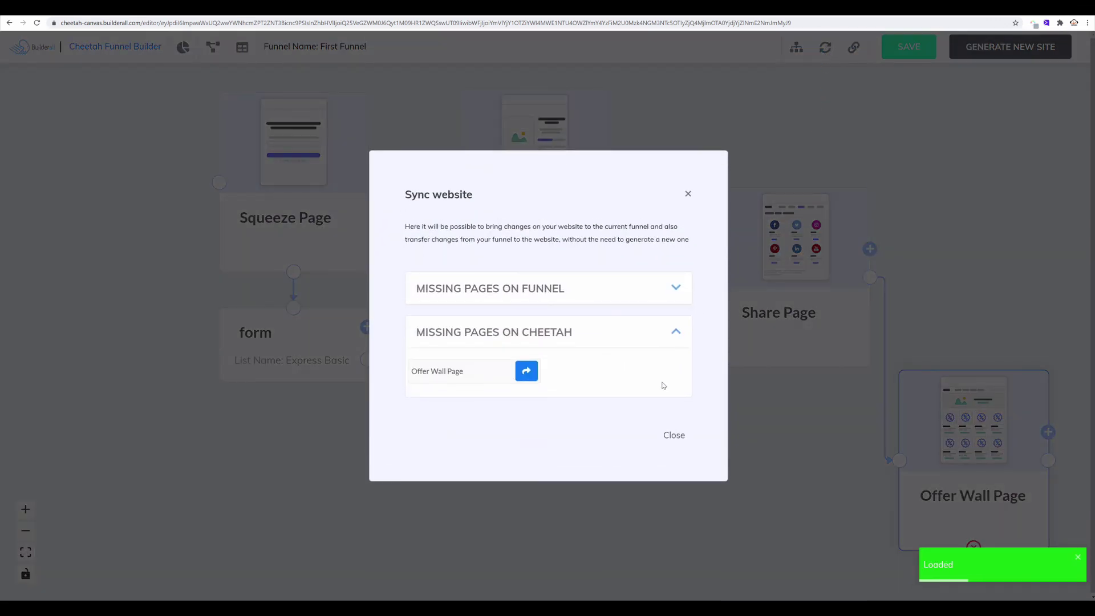
click(526, 372)
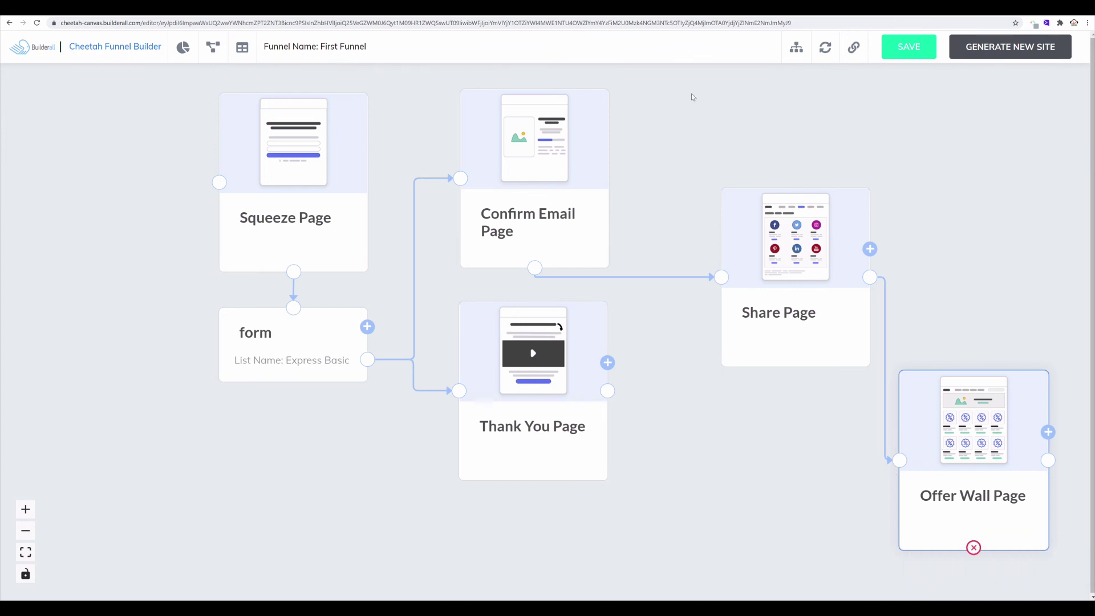
click(794, 53)
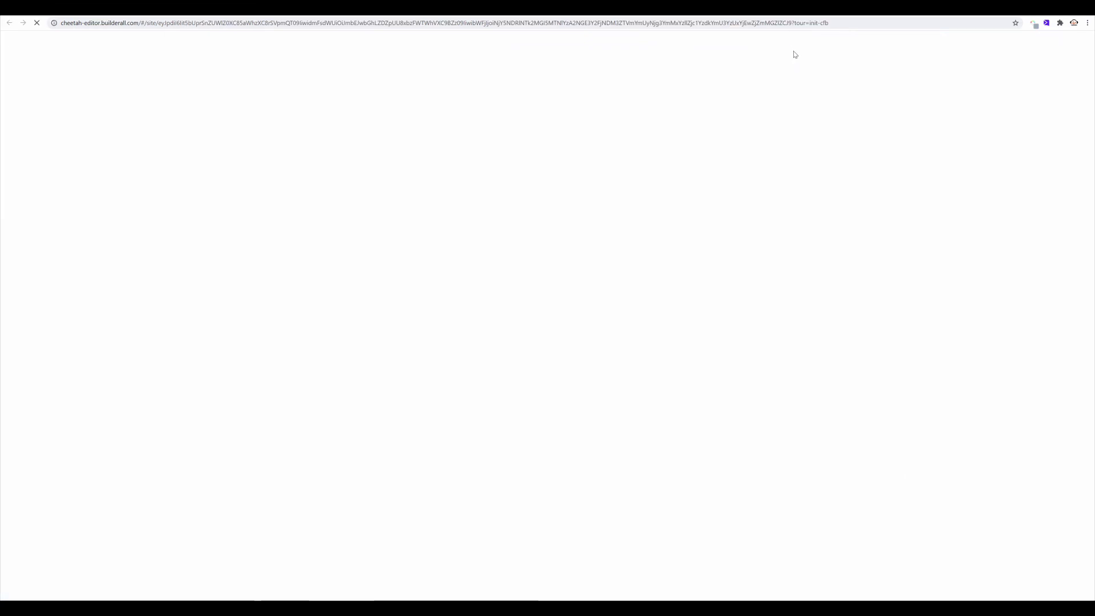